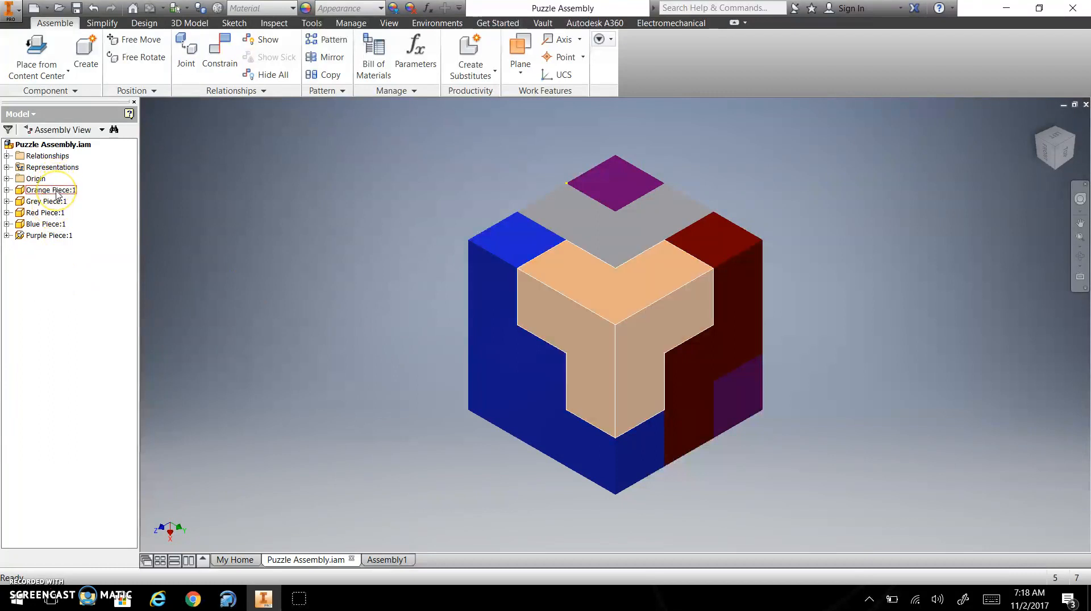
# Hide the Orange, Grey, Red and Blue pieces in Puzzle Assembly, leaving only the Purple Piece visible.
pyautogui.click(57, 194)
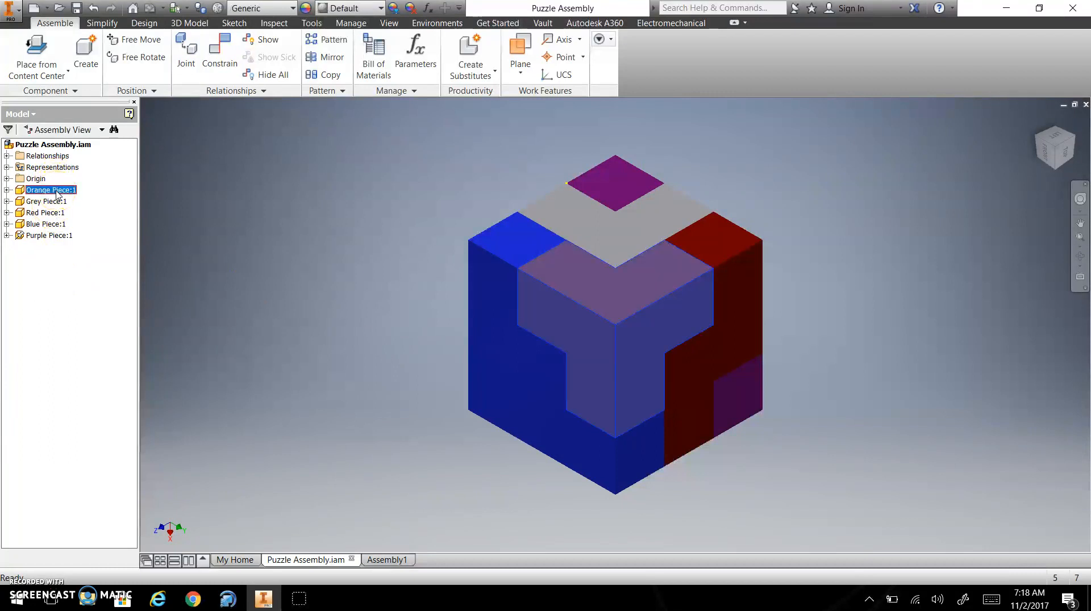
pyautogui.keyDown('shift'); pyautogui.click(64, 229); pyautogui.keyUp('shift')
pyautogui.rightClick(51, 210)
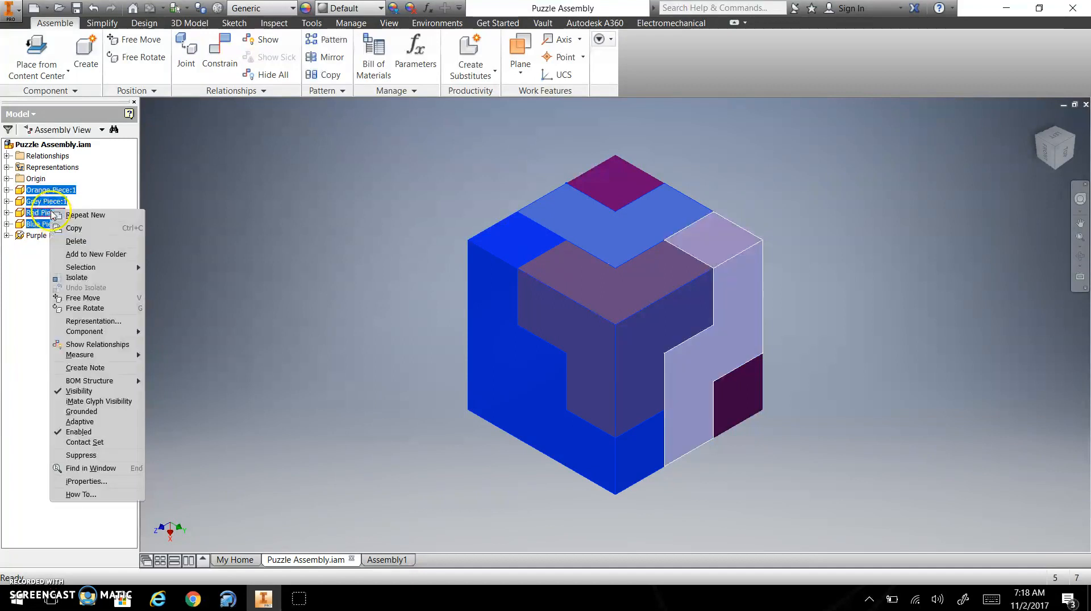
pyautogui.click(83, 392)
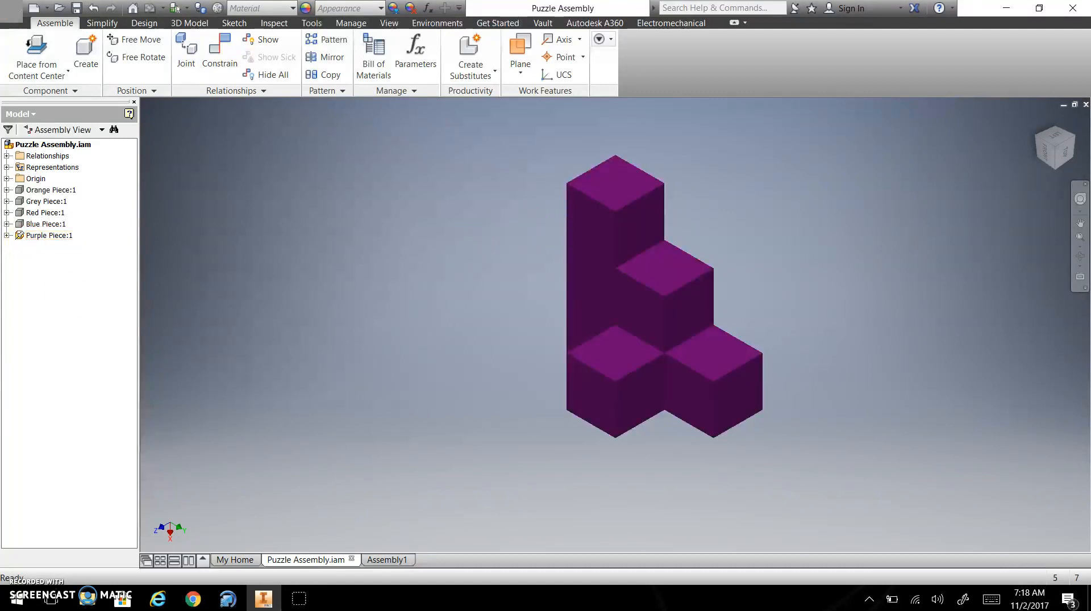
# Create a new assembly document and keep it active alongside the reference Puzzle Assembly.
pyautogui.click(19, 6)
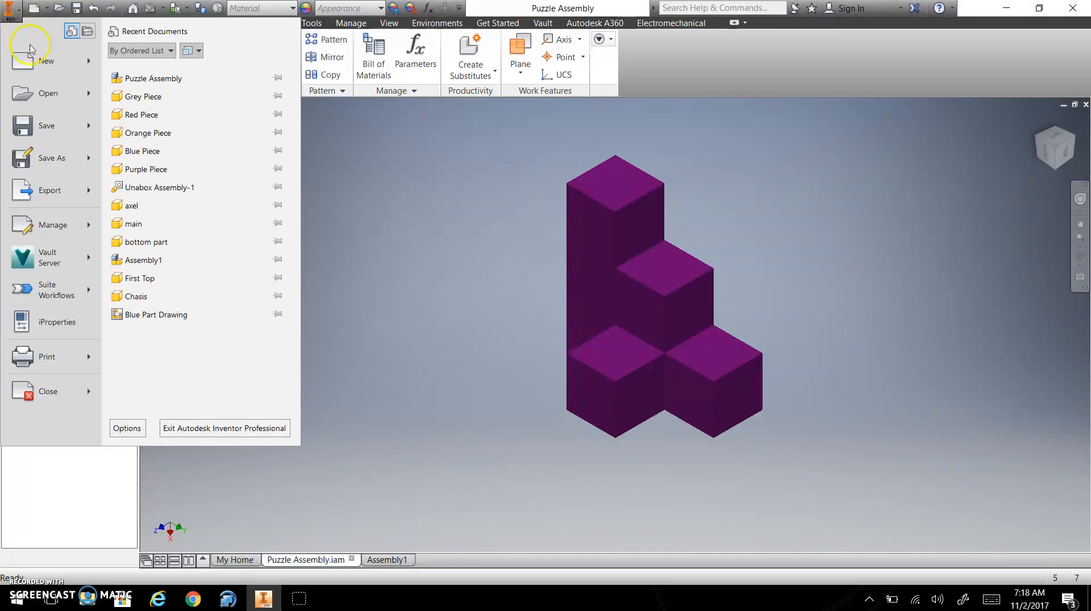
pyautogui.moveTo(37, 60)
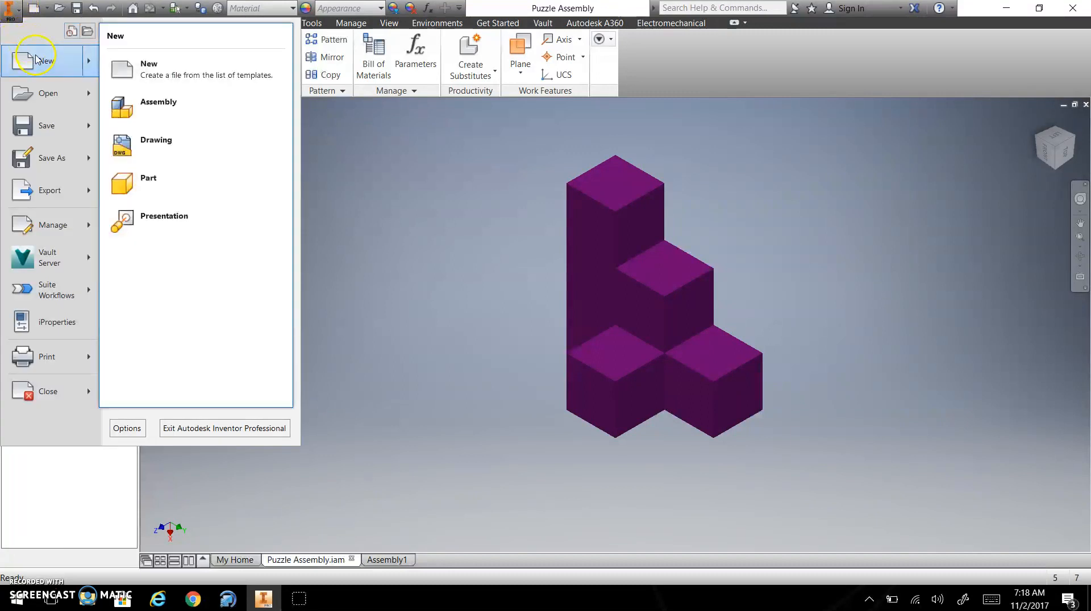
pyautogui.click(153, 106)
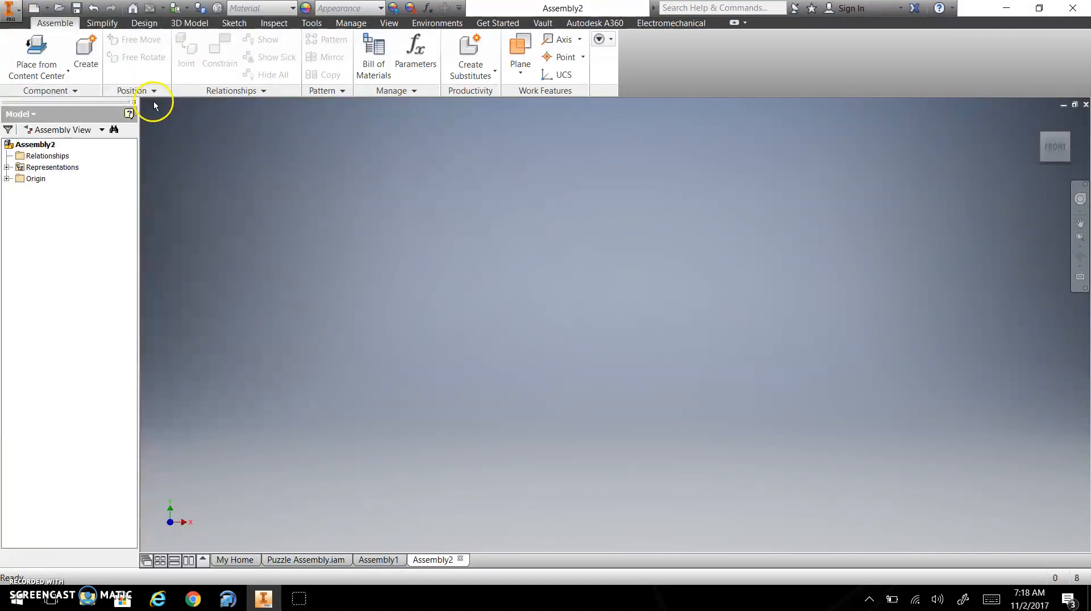
pyautogui.click(309, 560)
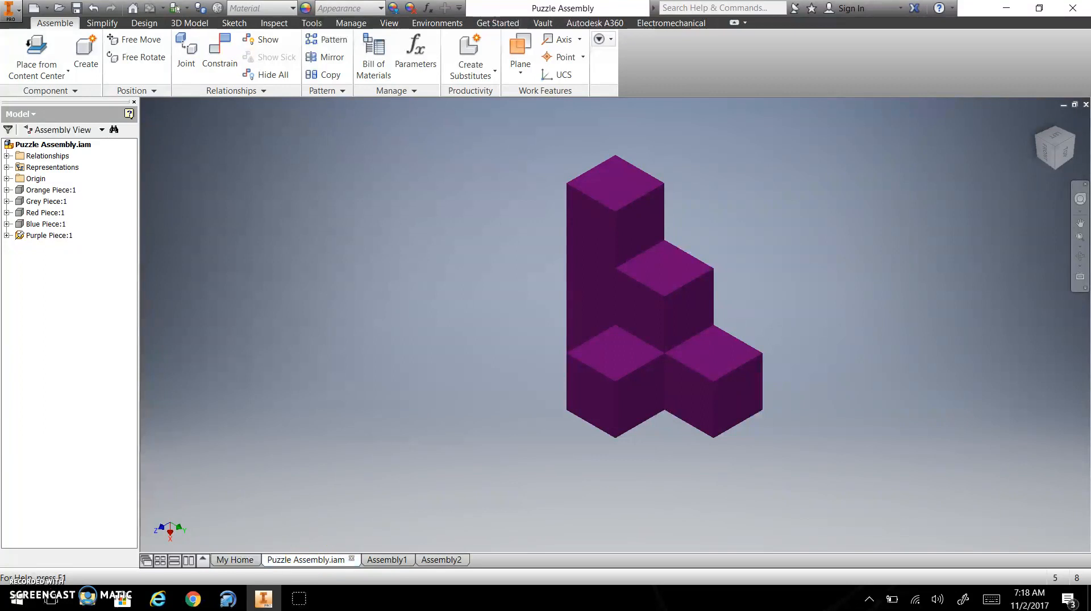
pyautogui.click(379, 560)
pyautogui.click(453, 561)
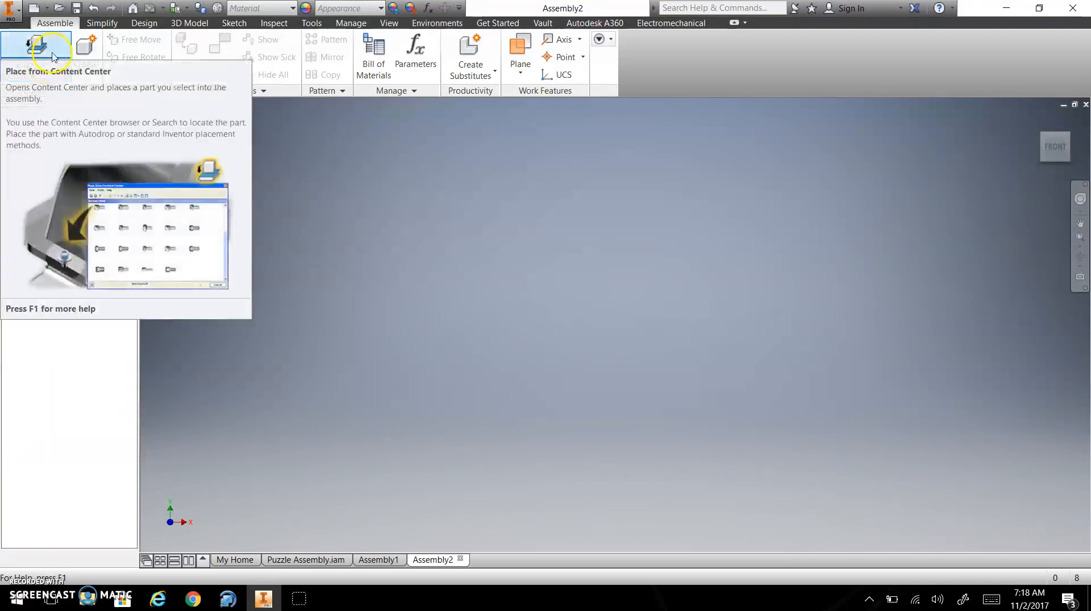
# Load the Purple Piece part from the Inventor Files folder for placement in the new assembly.
pyautogui.click(49, 53)
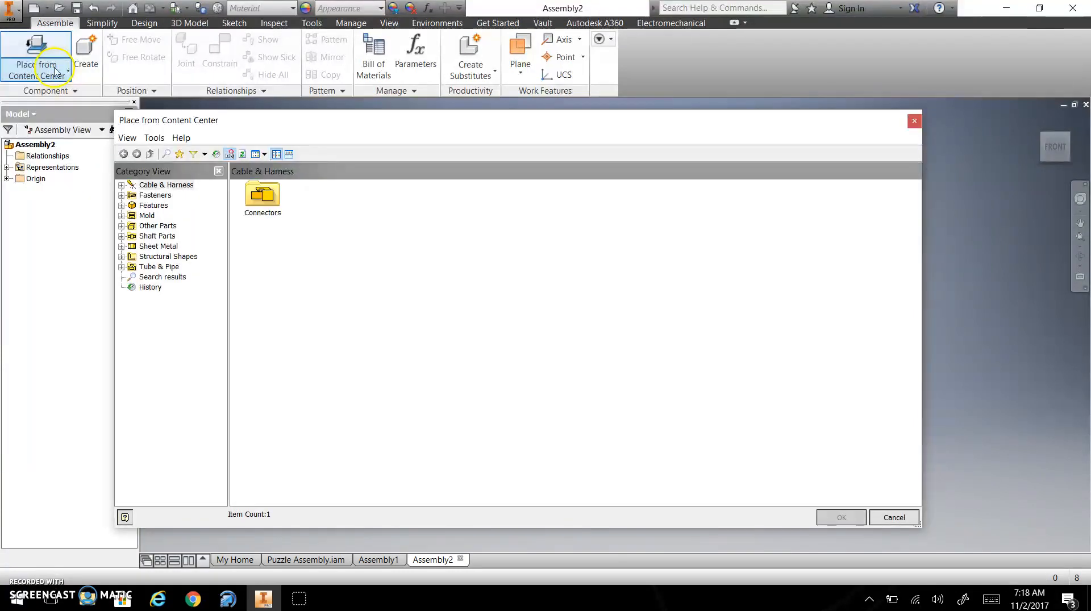
pyautogui.click(53, 70)
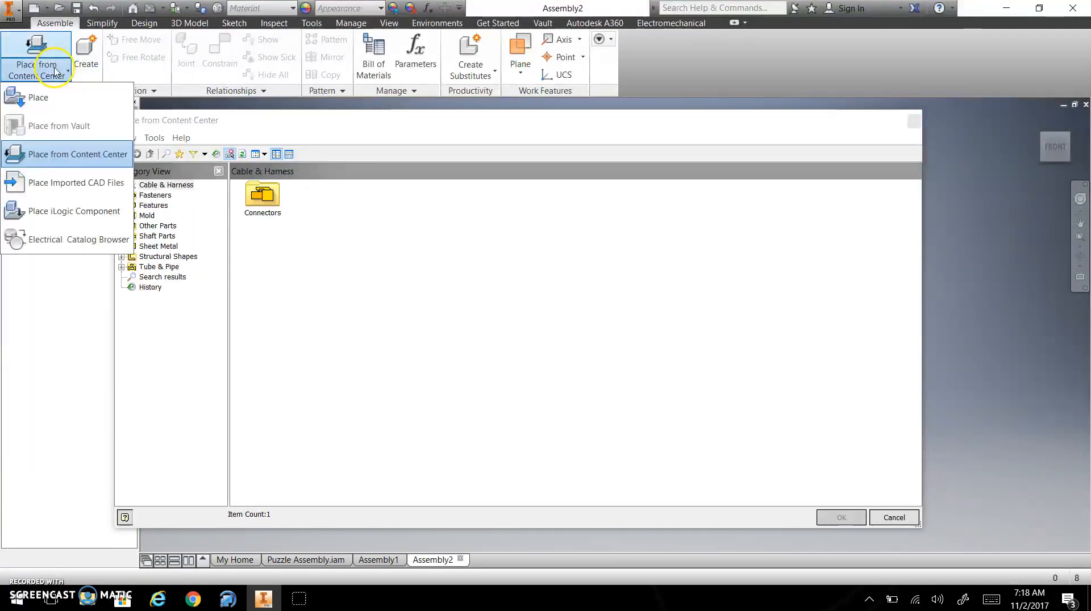
pyautogui.click(49, 101)
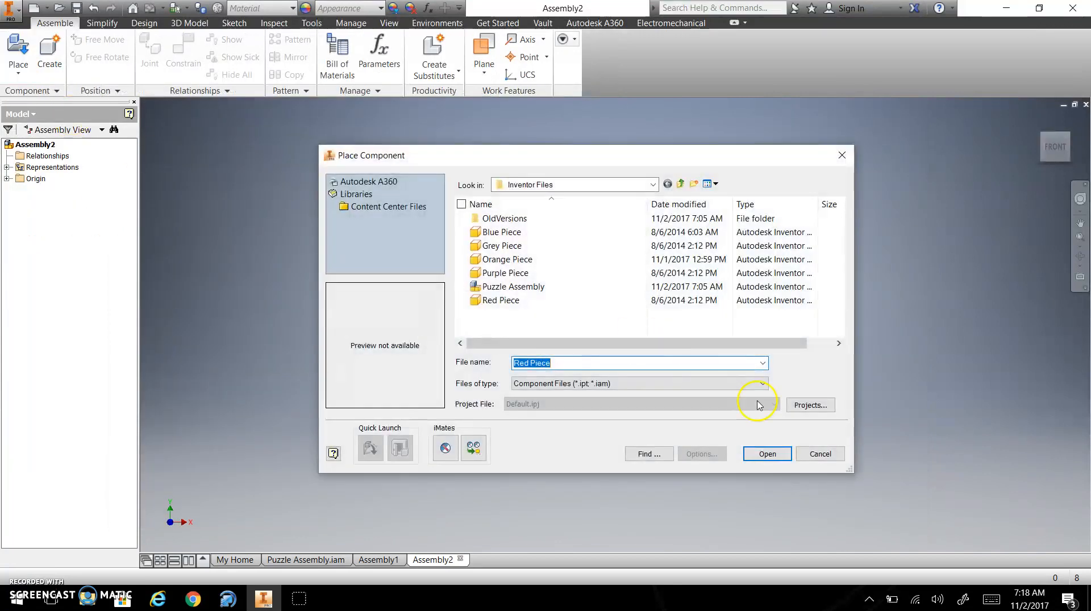
pyautogui.click(517, 274)
pyautogui.click(765, 454)
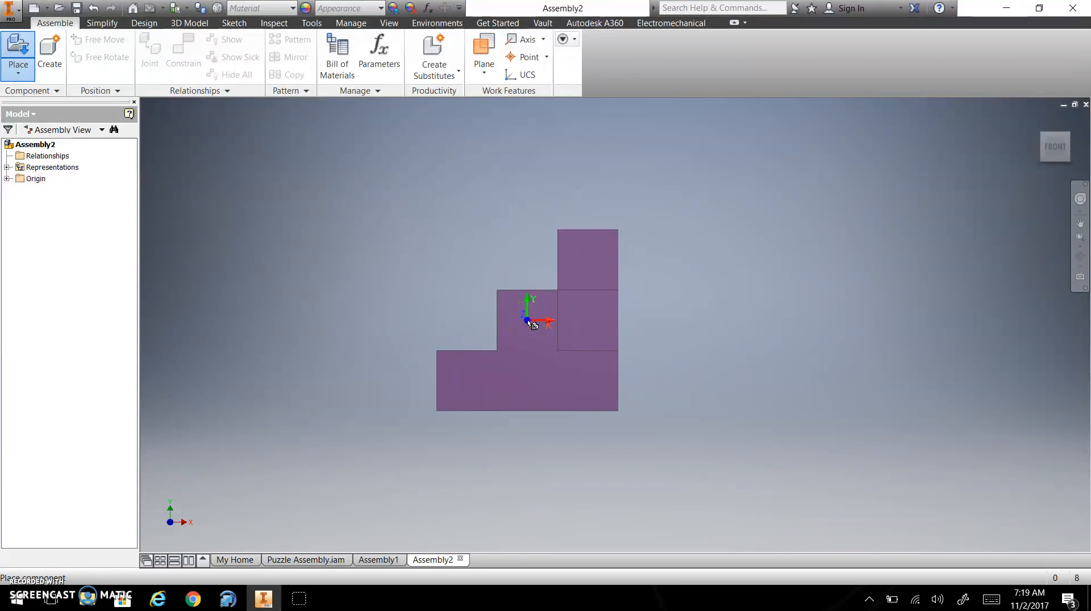
# Rotate the Purple Piece preview three times by 90° about Z to match its orientation in Puzzle Assembly.
pyautogui.rightClick(528, 323)
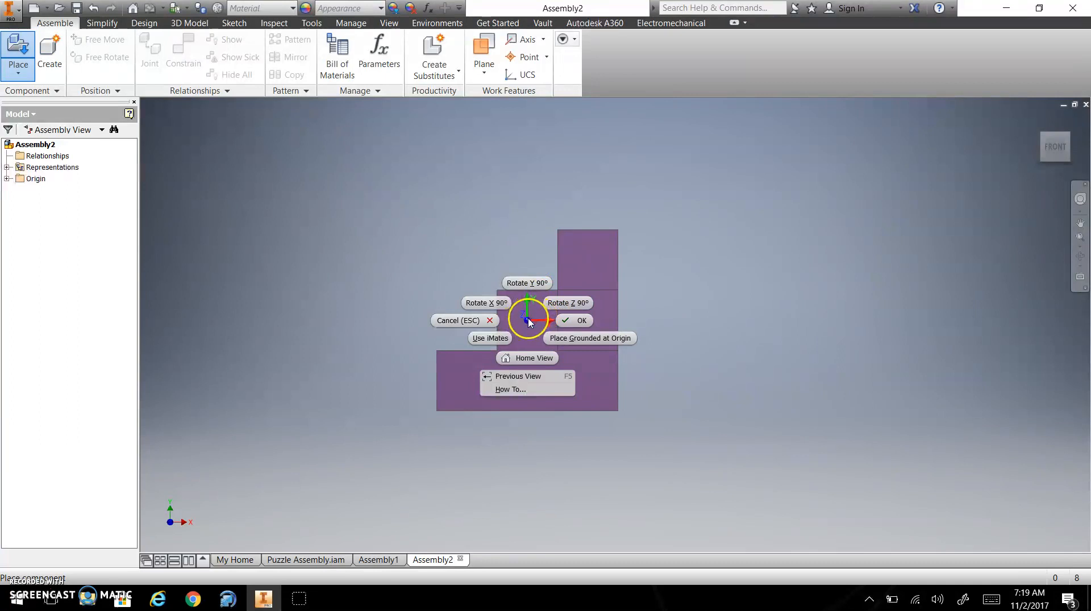
pyautogui.click(560, 307)
pyautogui.rightClick(565, 307)
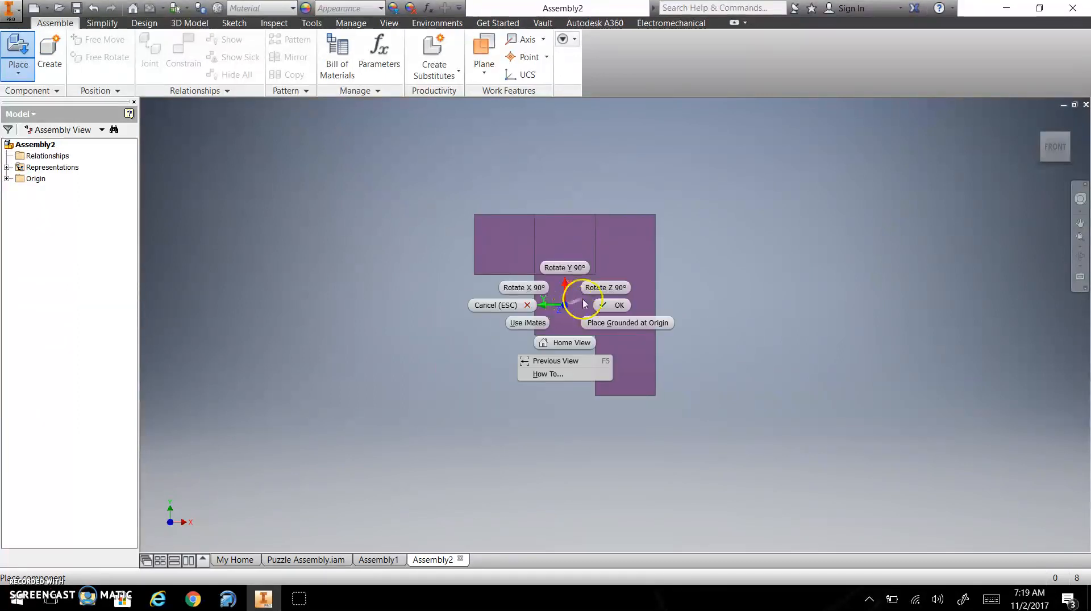
pyautogui.click(603, 291)
pyautogui.rightClick(599, 292)
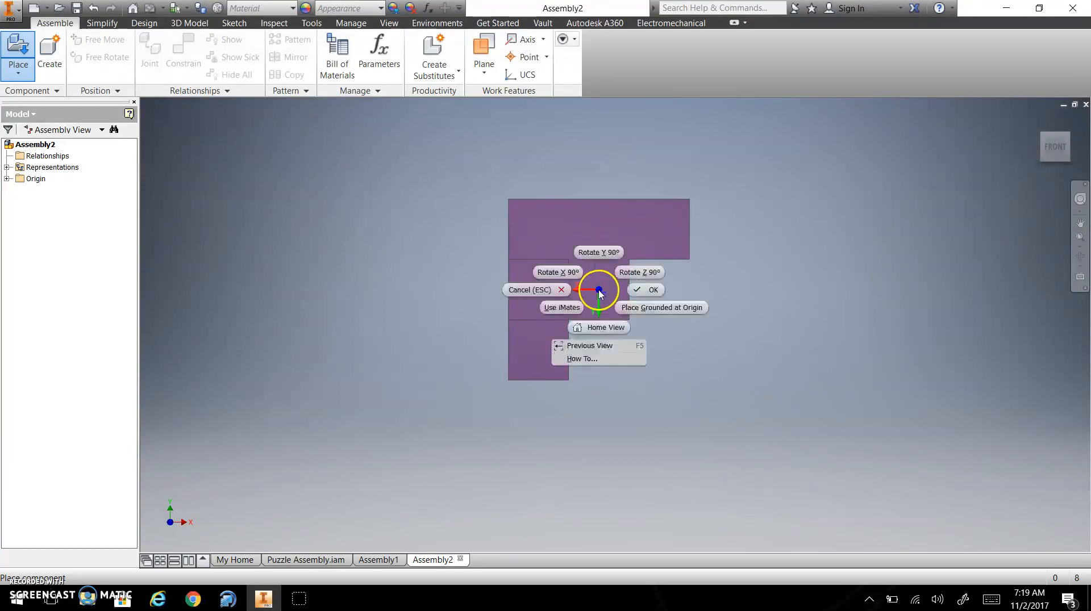
pyautogui.click(630, 276)
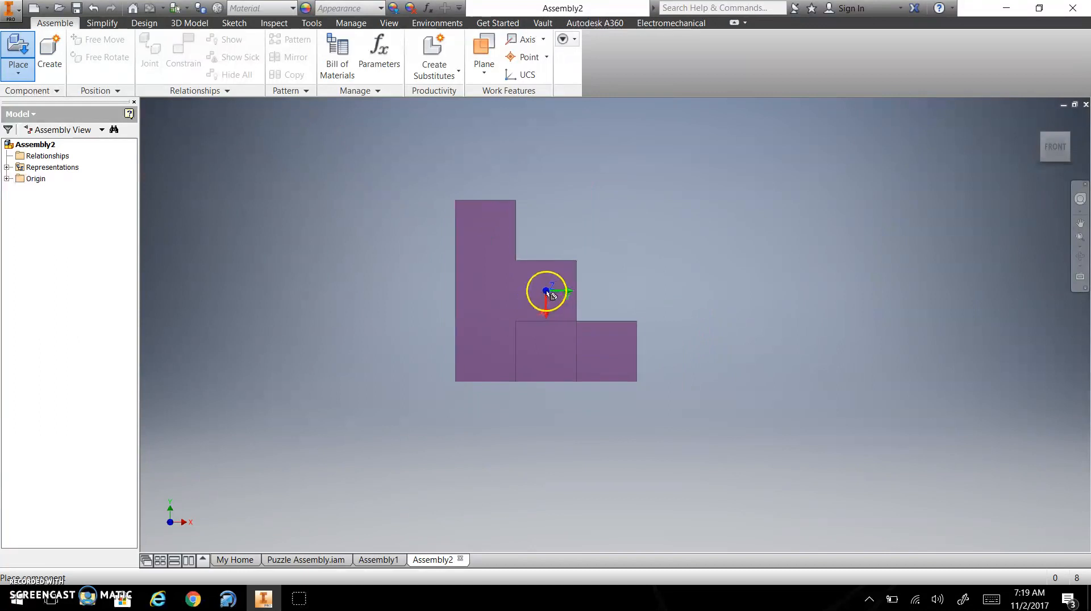
pyautogui.rightClick(545, 300)
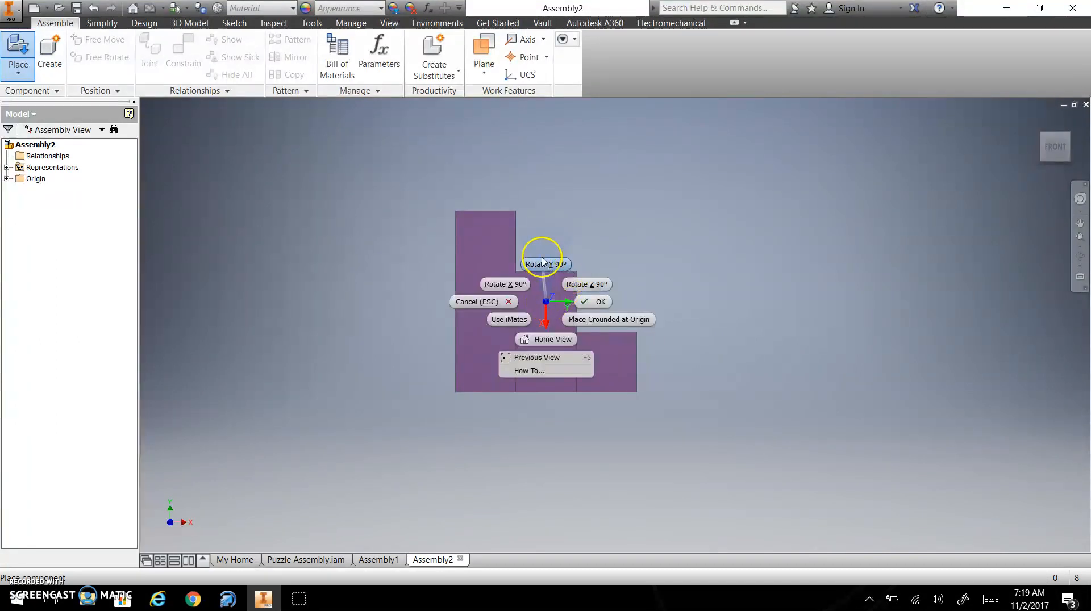
pyautogui.click(552, 289)
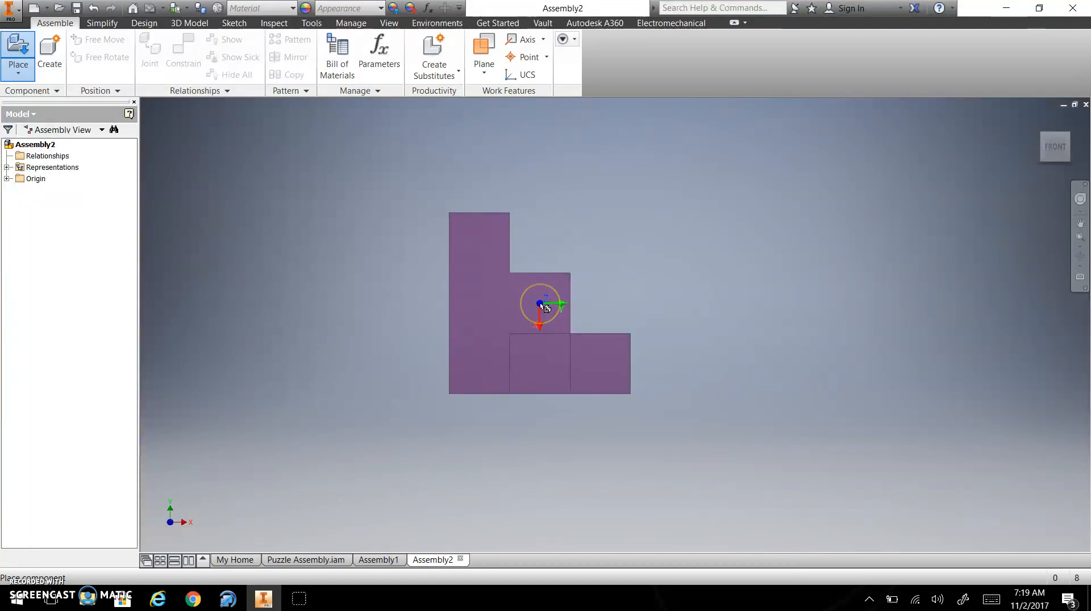
# Place a single instance of the rotated Purple Piece and finish the Place command.
pyautogui.click(544, 322)
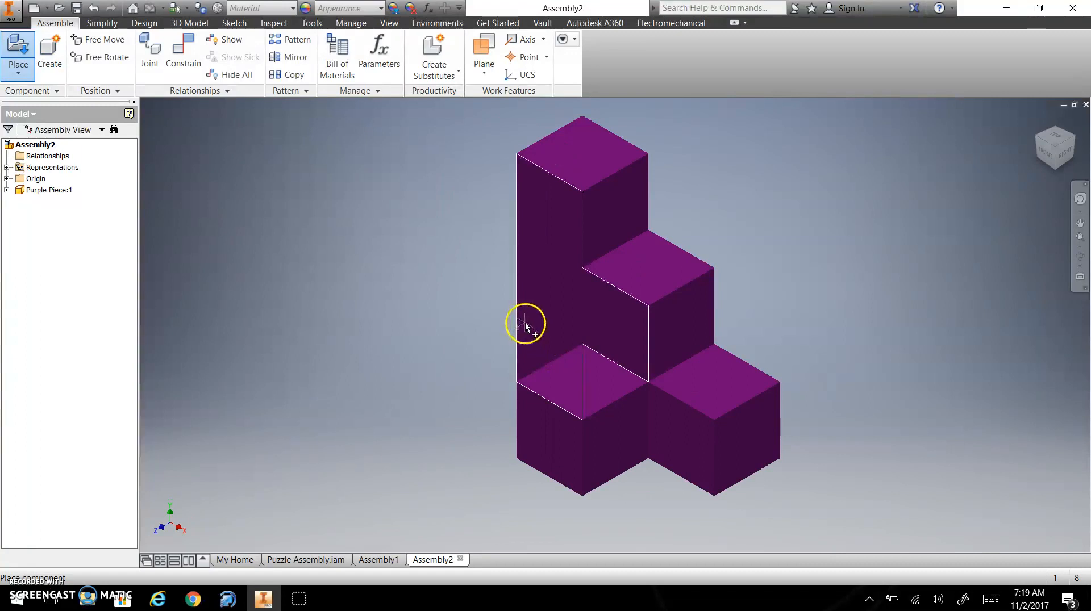
pyautogui.scroll(4, 527, 324)
pyautogui.rightClick(506, 328)
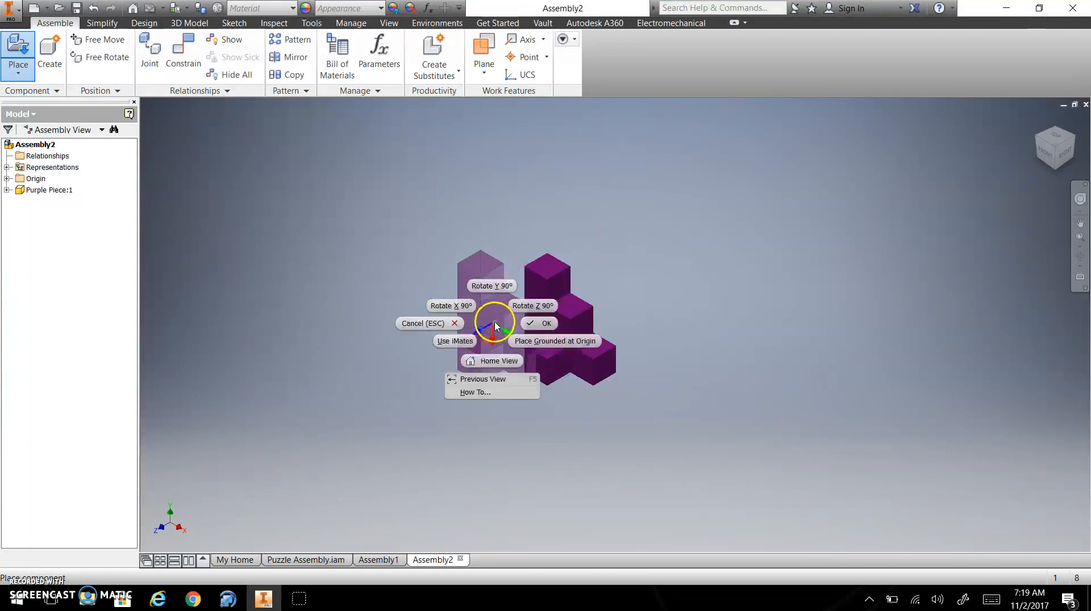
pyautogui.click(538, 328)
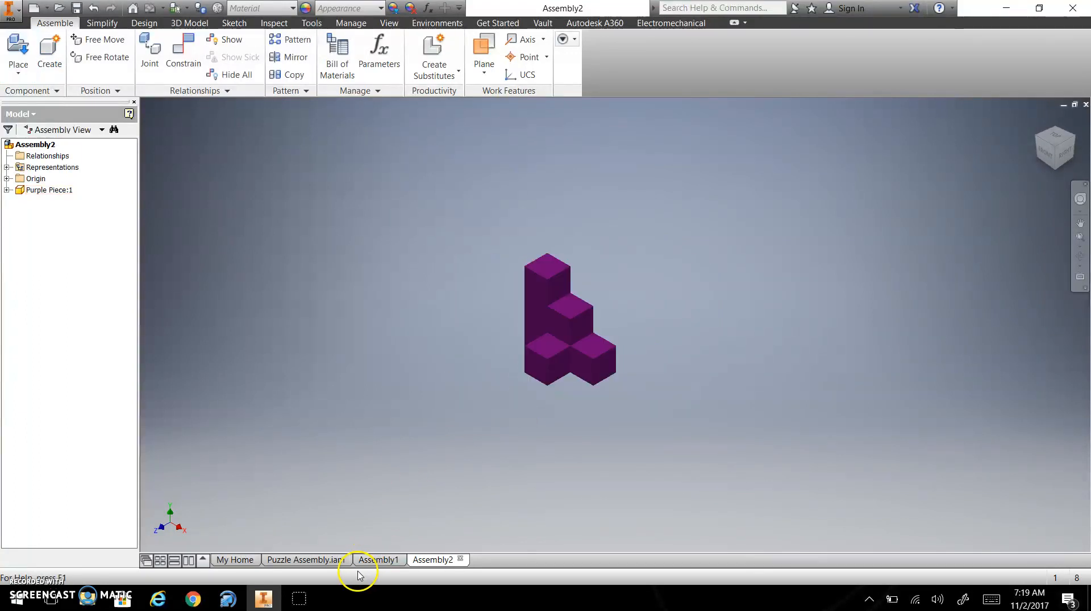
# Compare the Purple Piece with its position in Puzzle Assembly, and ground it in Assembly2.
pyautogui.click(328, 560)
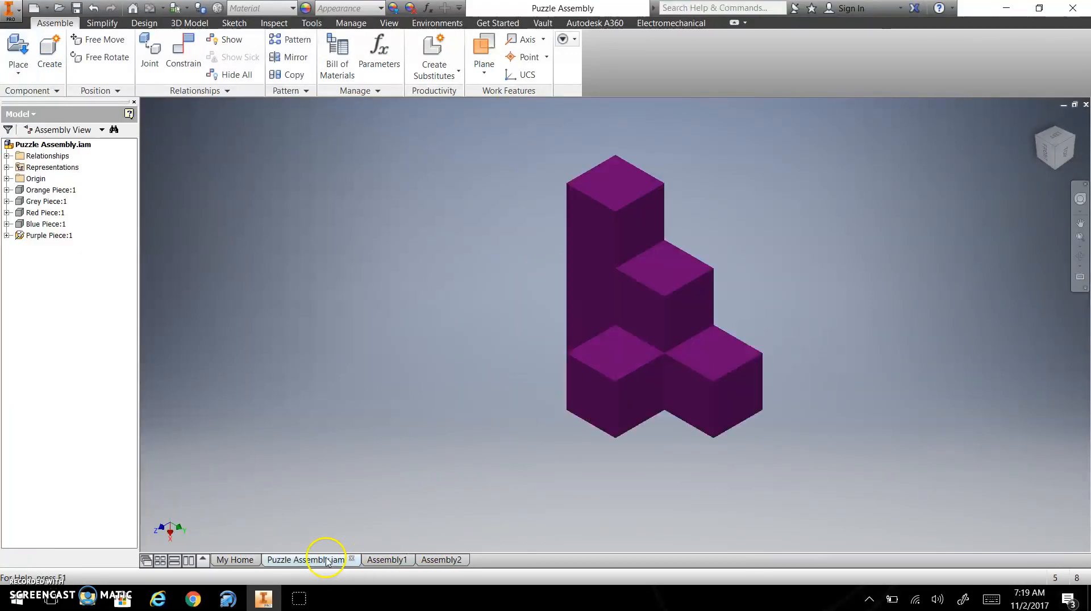
pyautogui.click(449, 560)
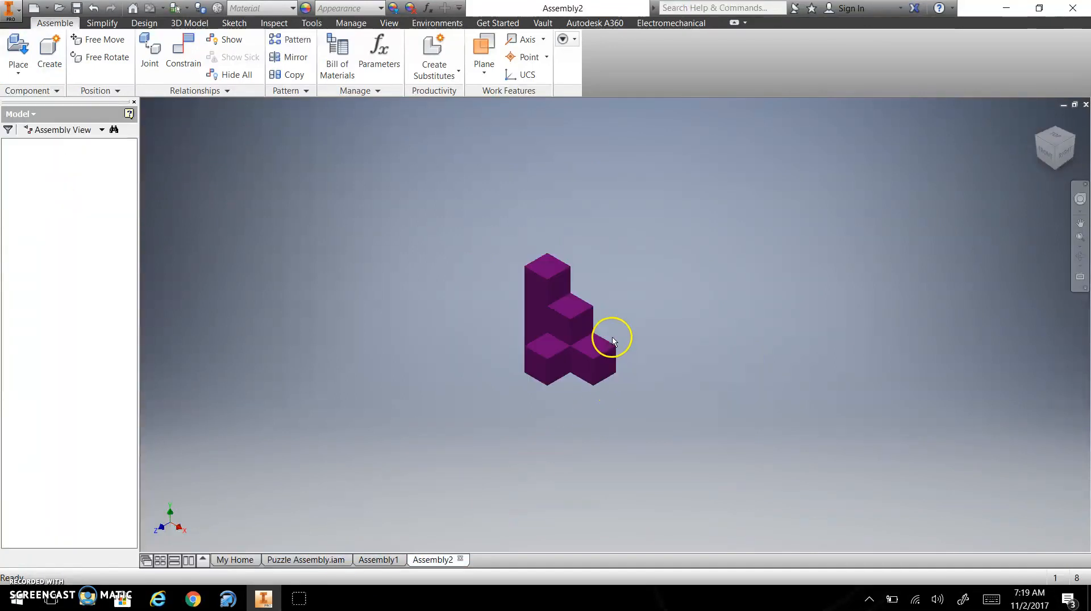
pyautogui.rightClick(611, 380)
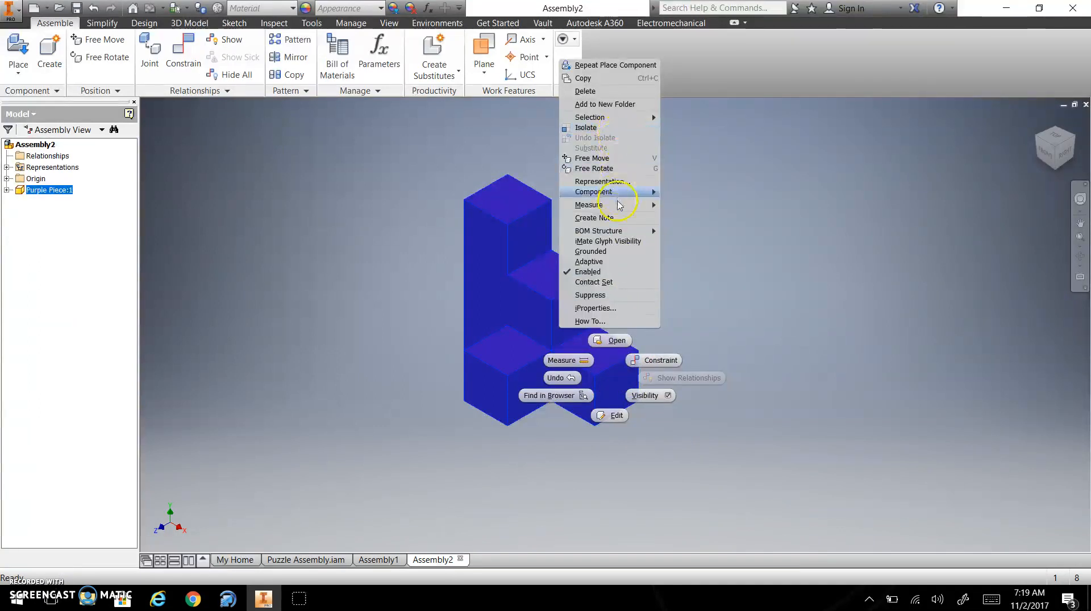
pyautogui.click(591, 252)
pyautogui.click(607, 254)
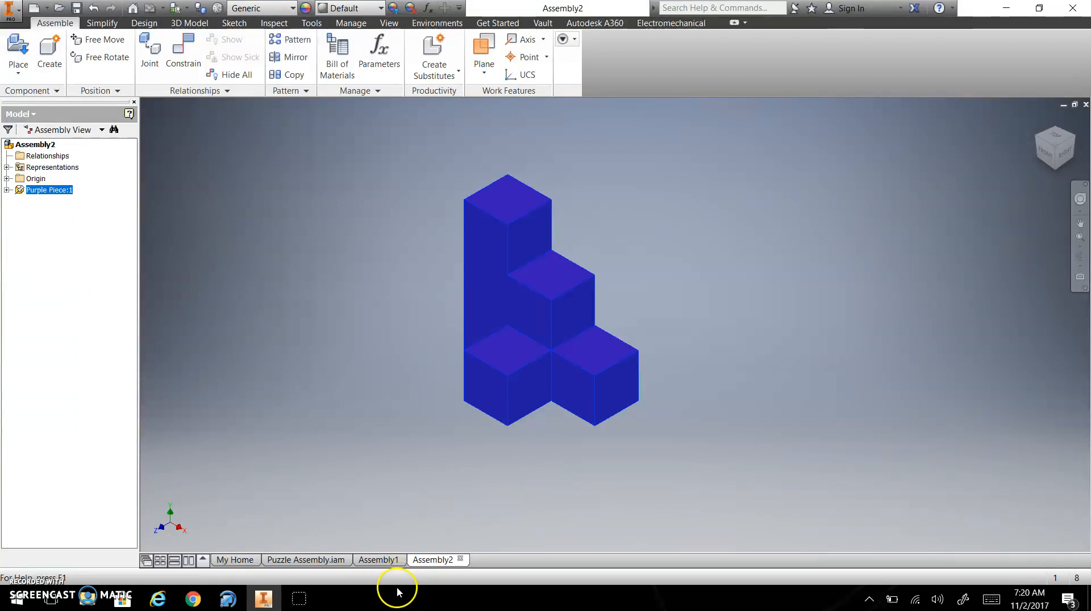
# Make the Blue Piece visible in Puzzle Assembly and examine how it fits against the Purple Piece.
pyautogui.click(305, 562)
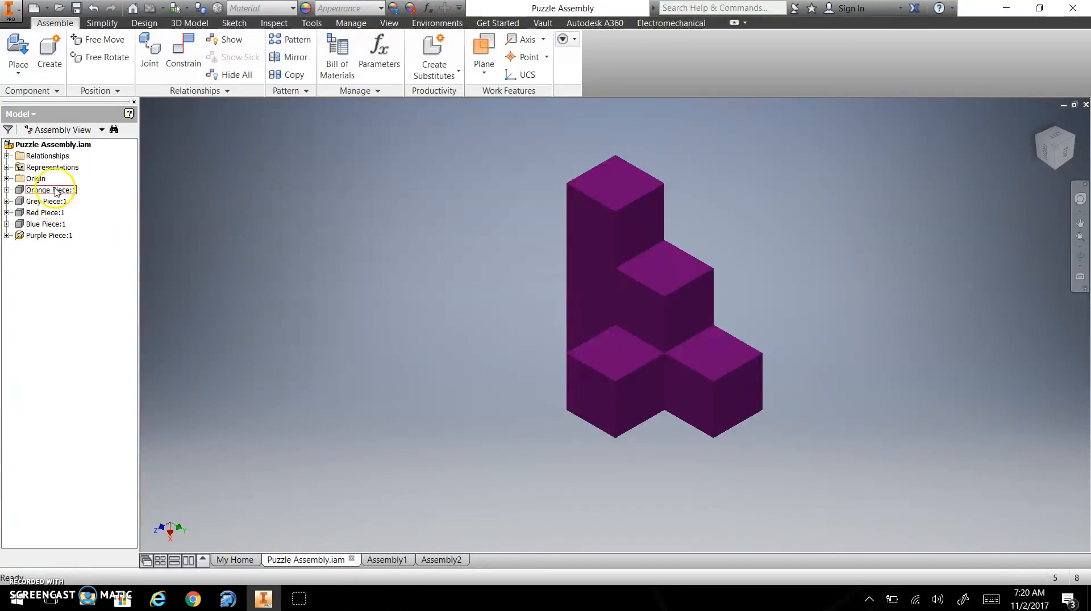
pyautogui.rightClick(56, 223)
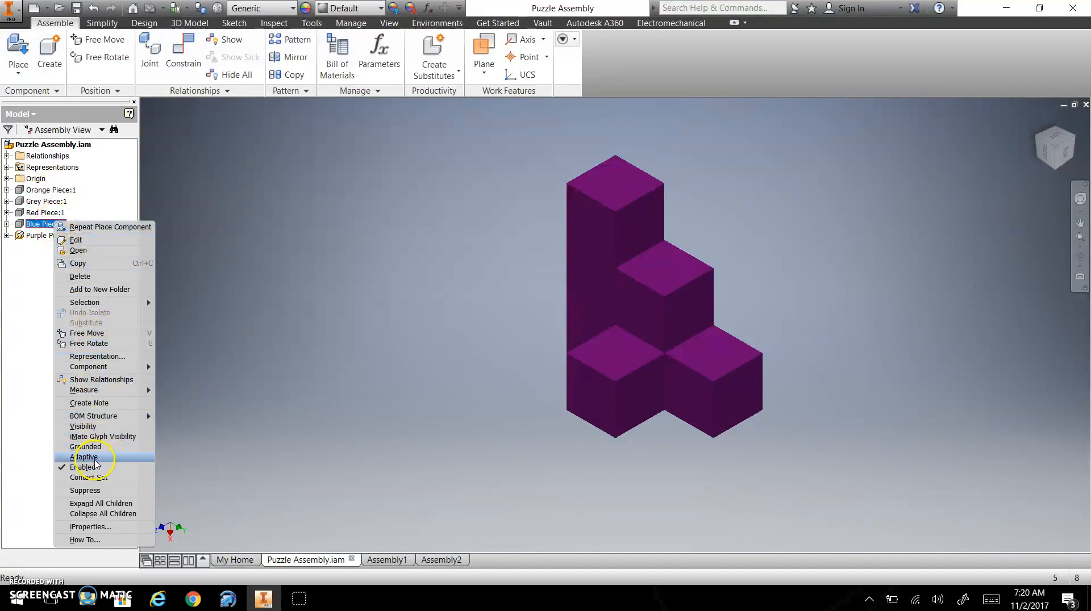
pyautogui.click(94, 429)
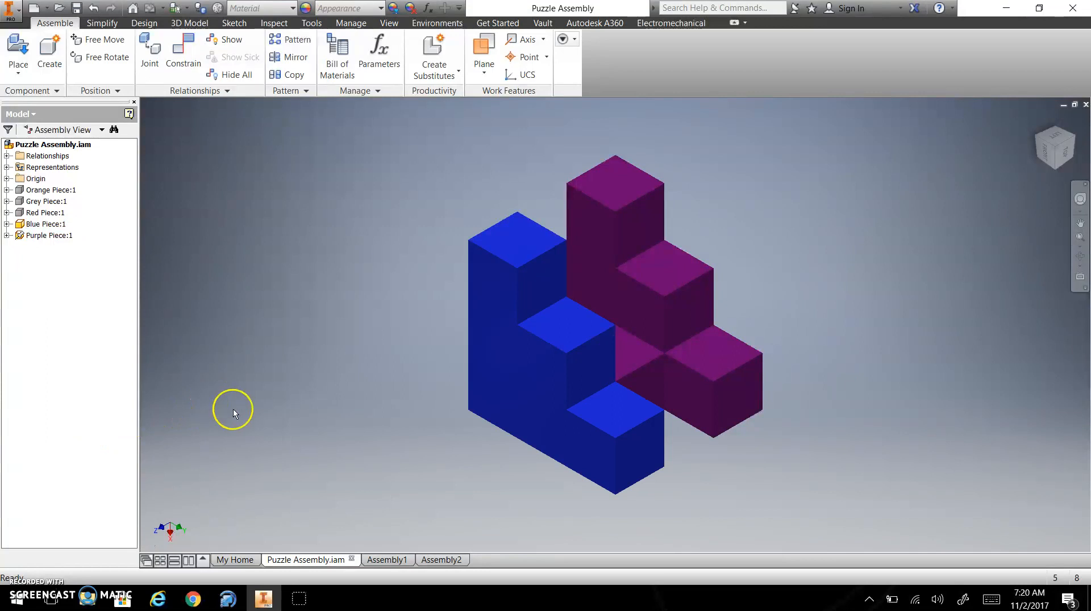
pyautogui.keyDown('shift'); pyautogui.moveTo(560, 428); pyautogui.dragTo(521, 438, button='middle'); pyautogui.keyUp('shift')
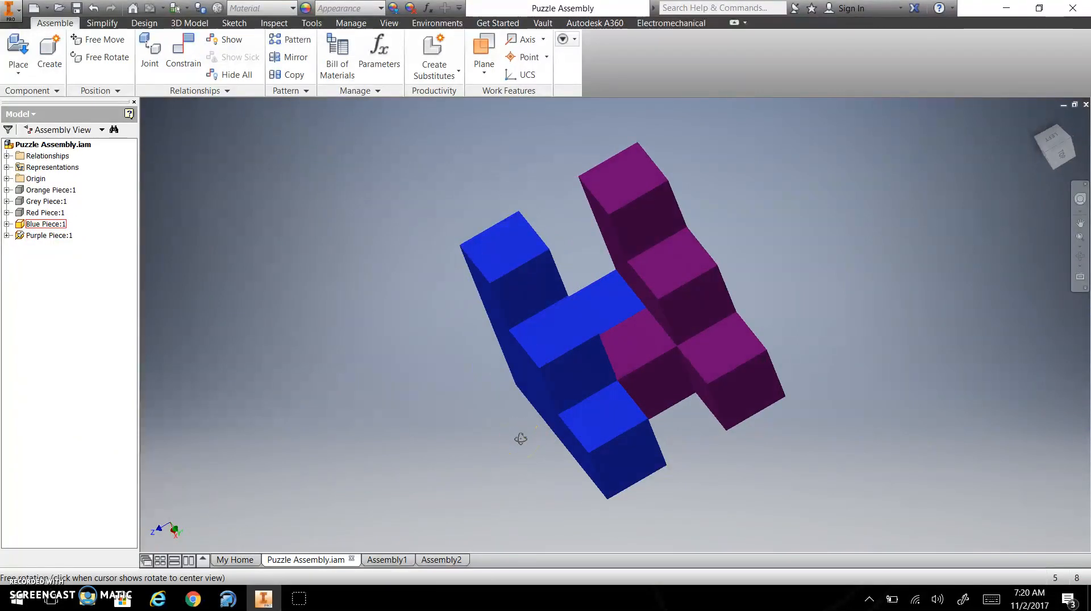
pyautogui.keyDown('shift'); pyautogui.moveTo(521, 439); pyautogui.dragTo(557, 435, button='middle'); pyautogui.keyUp('shift')
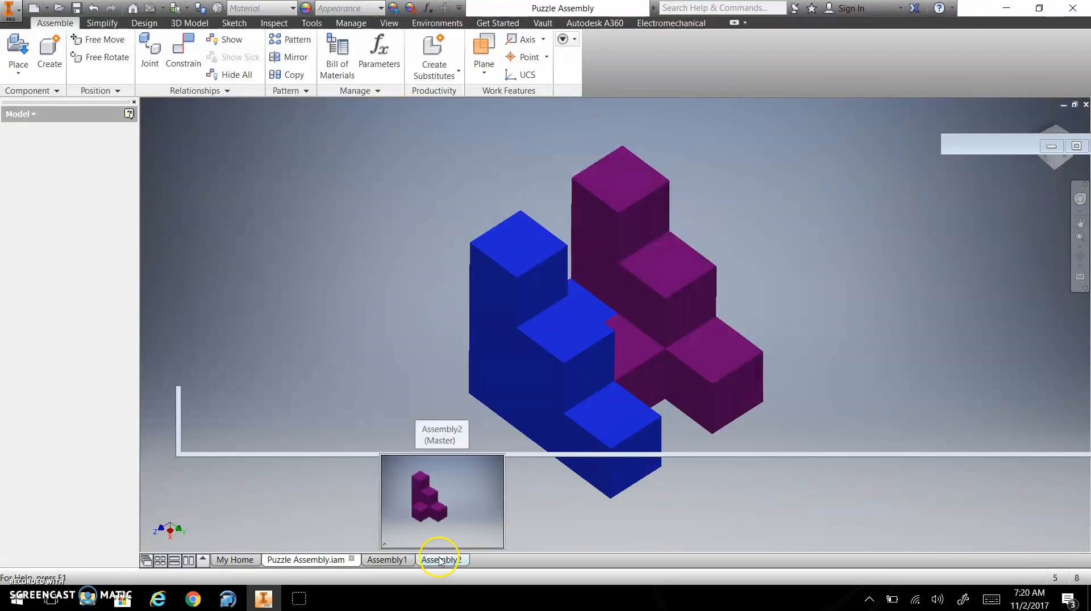
# Switch to Assembly2 and load the Blue Piece for placement.
pyautogui.click(438, 560)
pyautogui.click(23, 47)
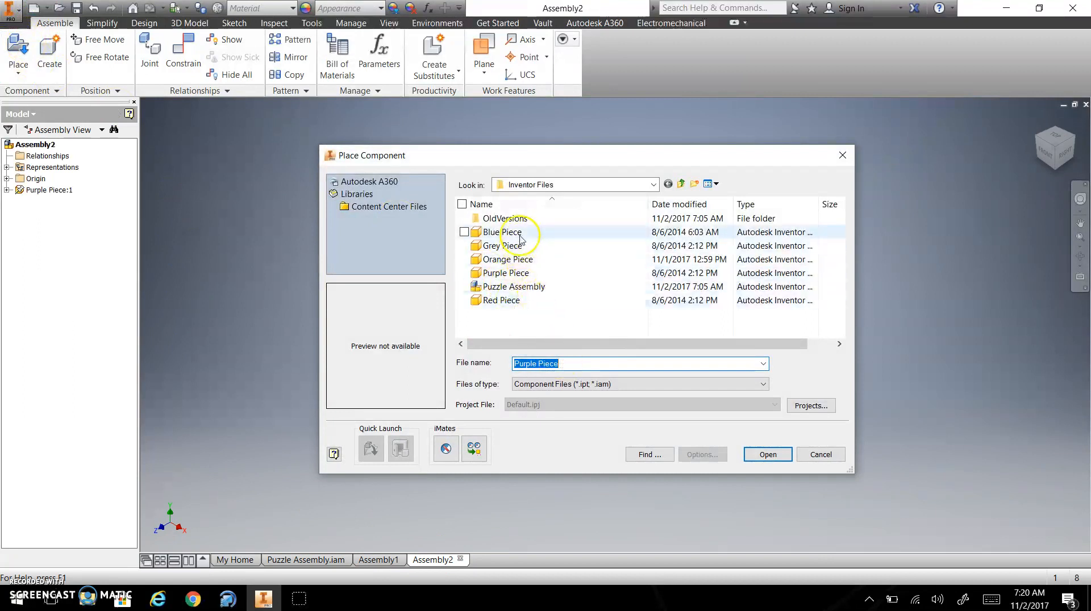
pyautogui.click(519, 234)
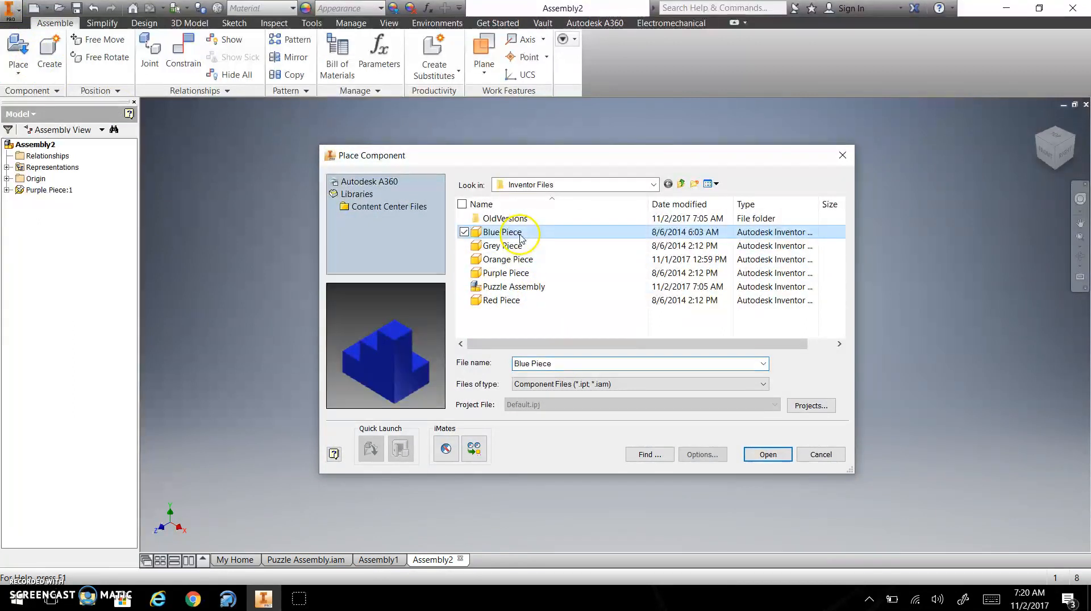
pyautogui.click(780, 457)
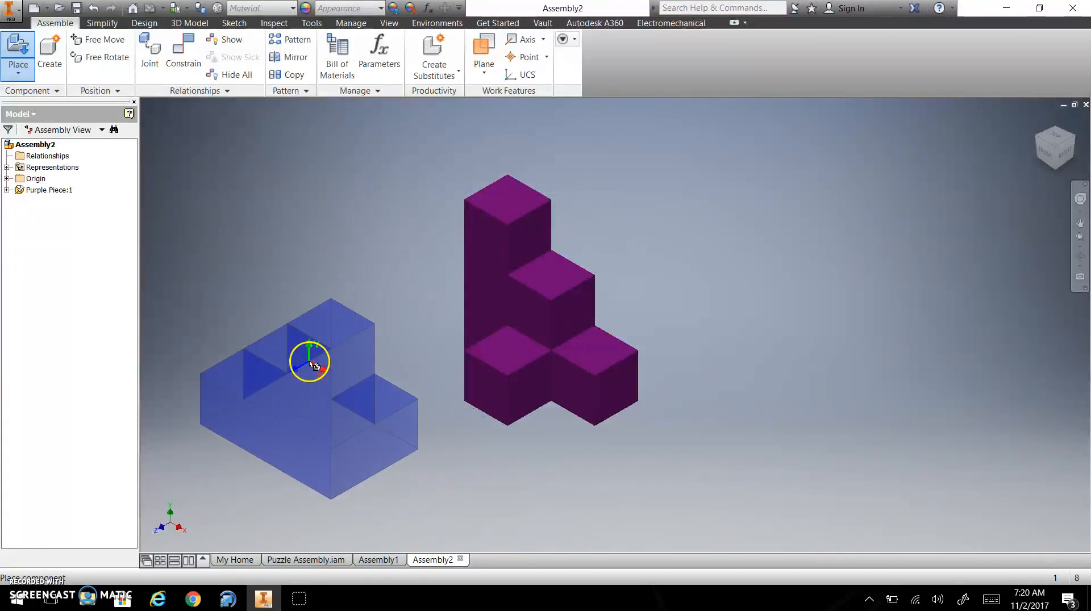
# Rotate the Blue Piece preview three times by 90° about Z to match its orientation in Puzzle Assembly.
pyautogui.rightClick(308, 361)
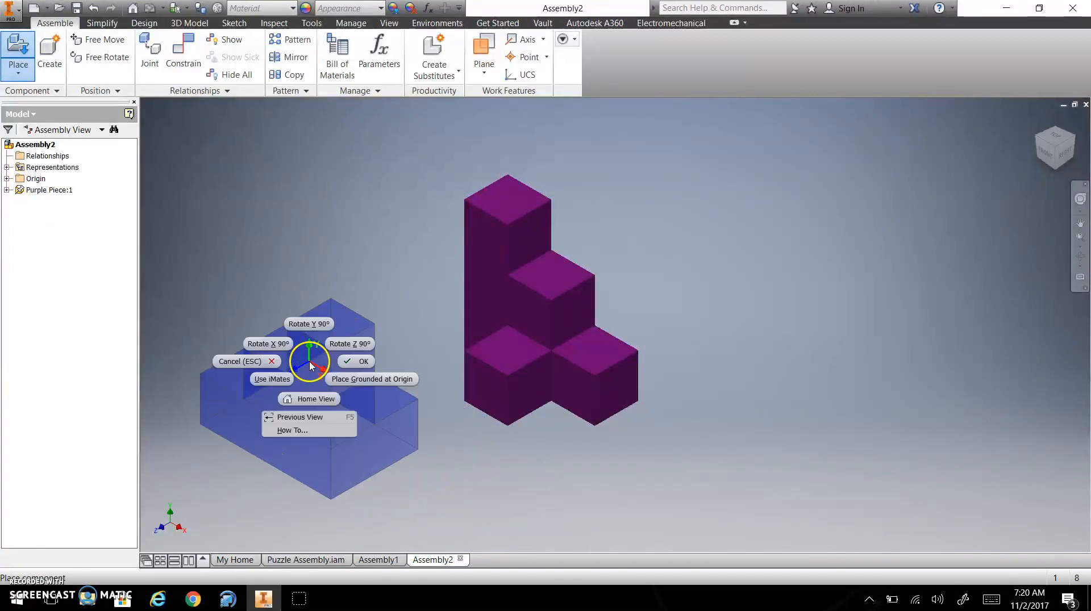
pyautogui.click(341, 344)
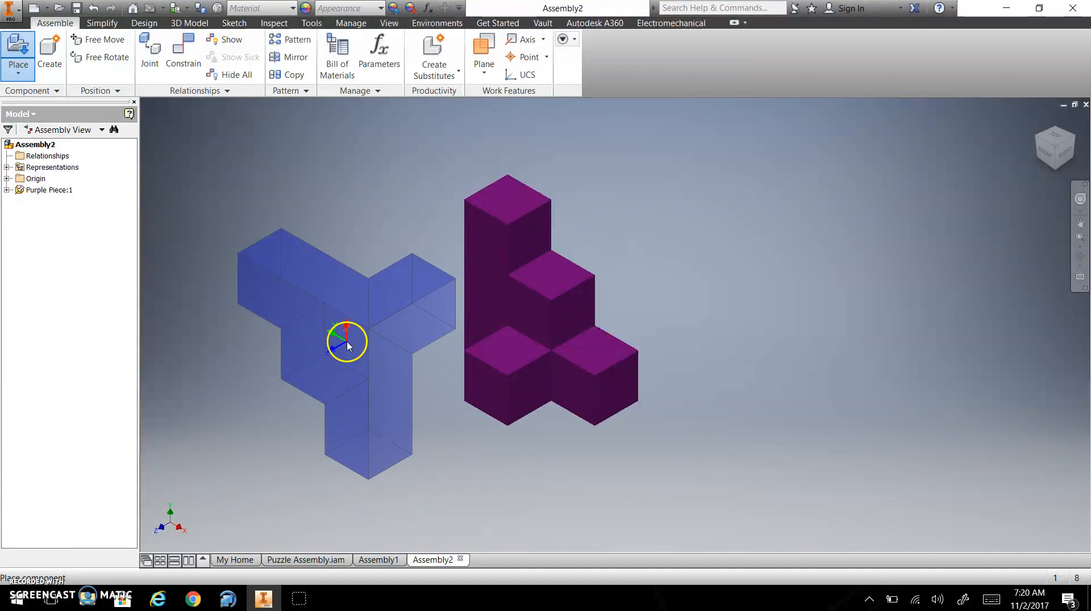
pyautogui.rightClick(348, 345)
pyautogui.click(390, 324)
pyautogui.rightClick(388, 327)
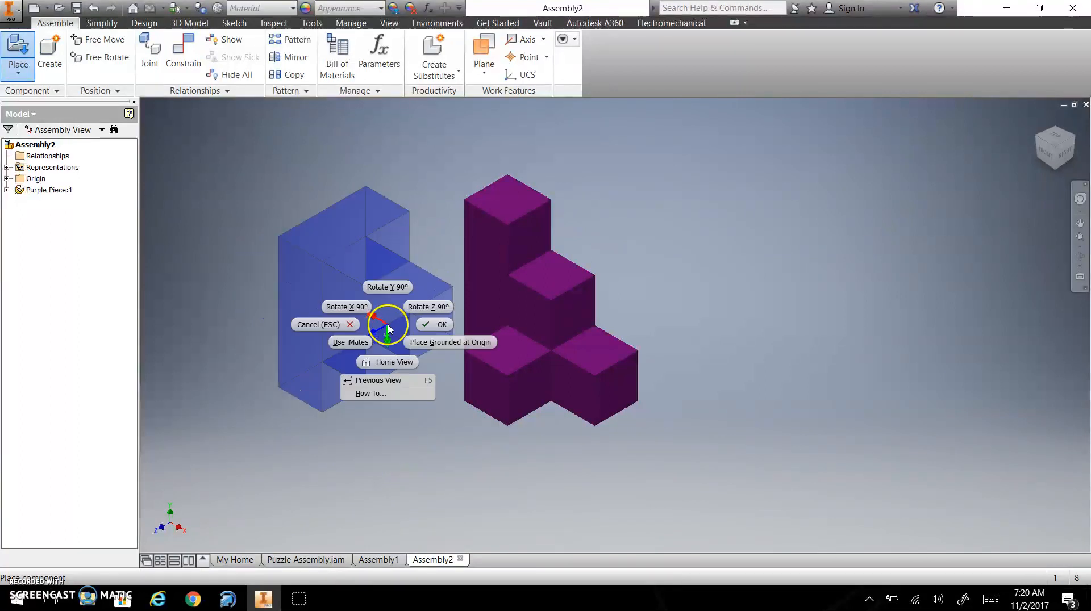
pyautogui.click(423, 308)
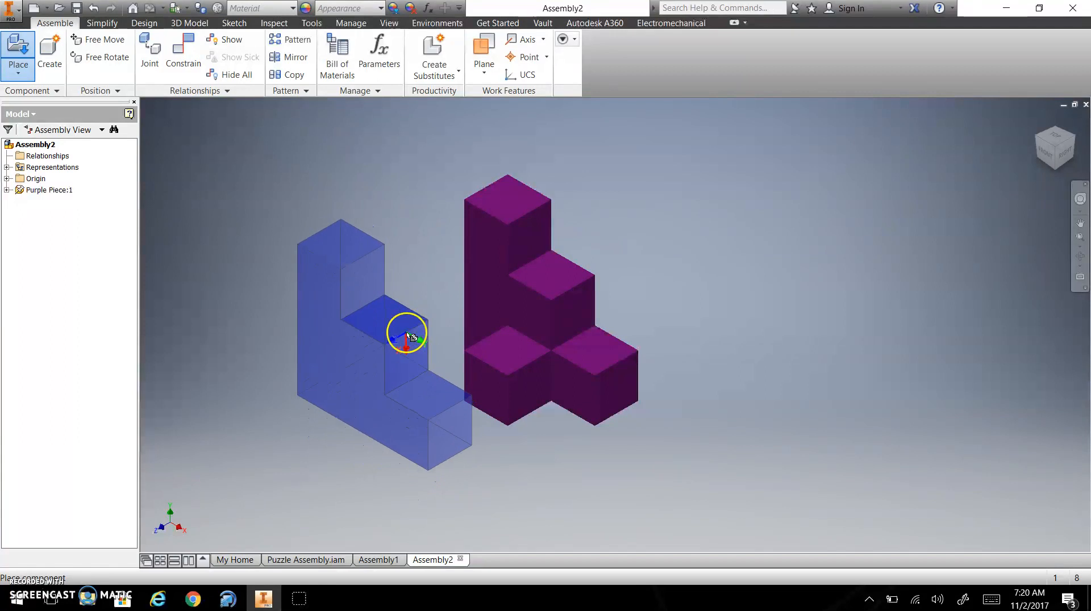
# Try other orientations of the Blue Piece preview by rotating it four times by 90° about X.
pyautogui.rightClick(409, 338)
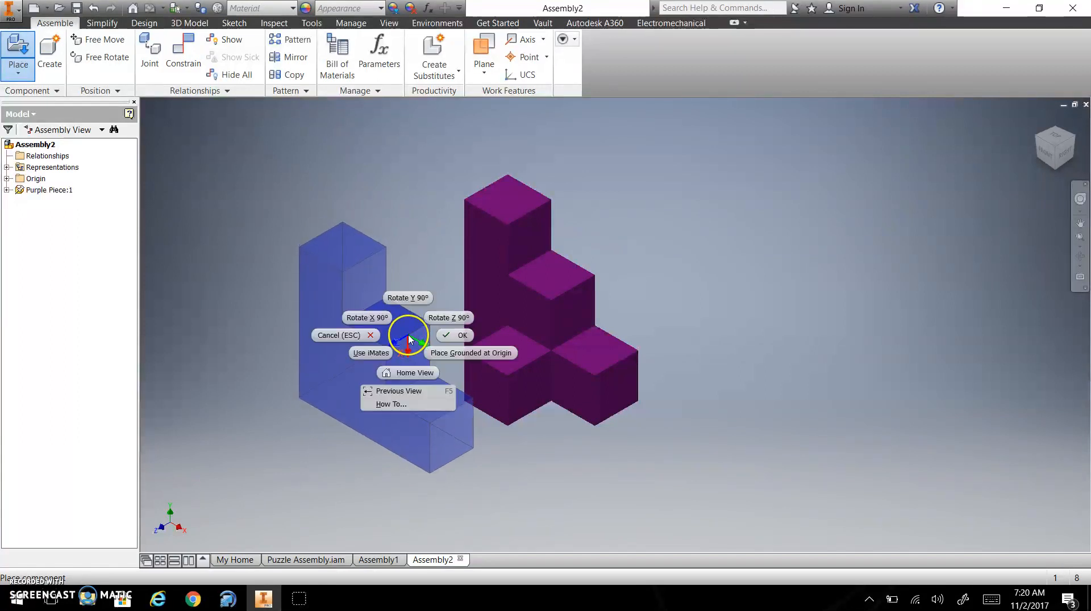
pyautogui.click(377, 322)
pyautogui.rightClick(377, 320)
pyautogui.click(351, 301)
pyautogui.rightClick(335, 292)
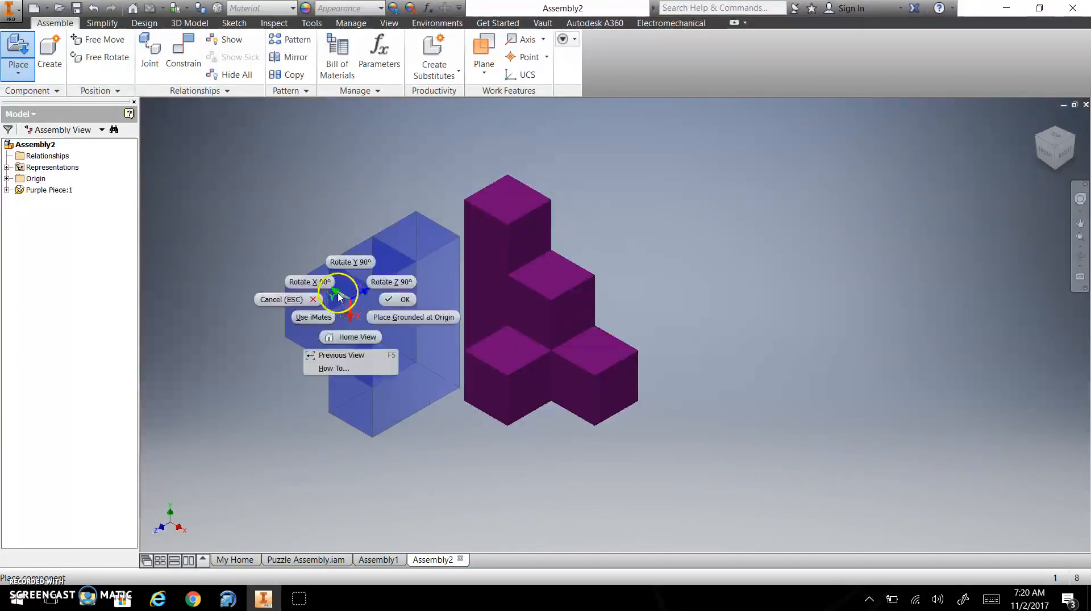
pyautogui.click(298, 273)
pyautogui.rightClick(332, 288)
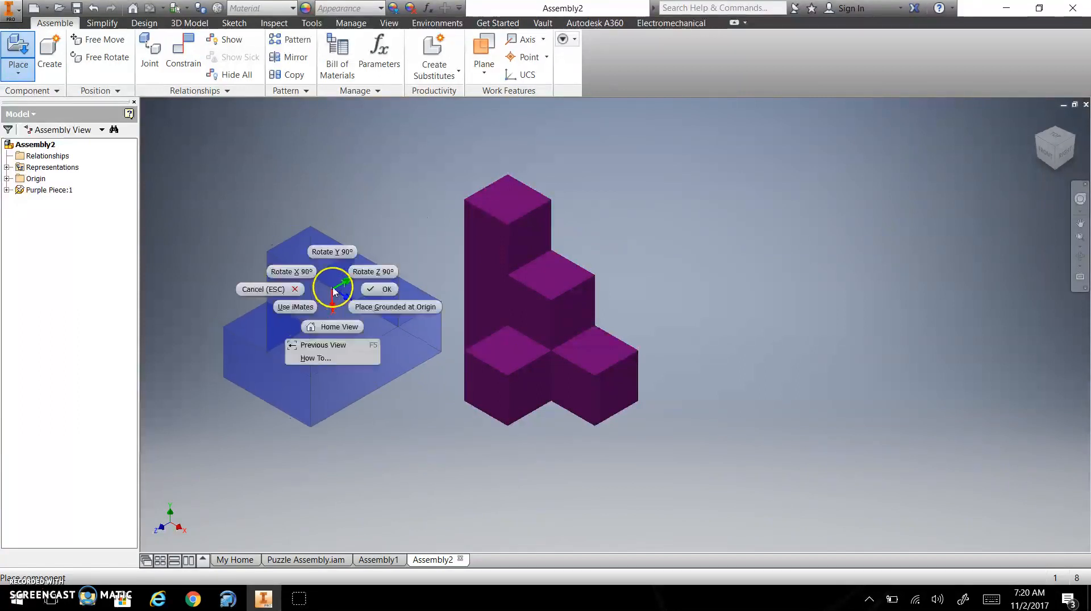
pyautogui.click(290, 272)
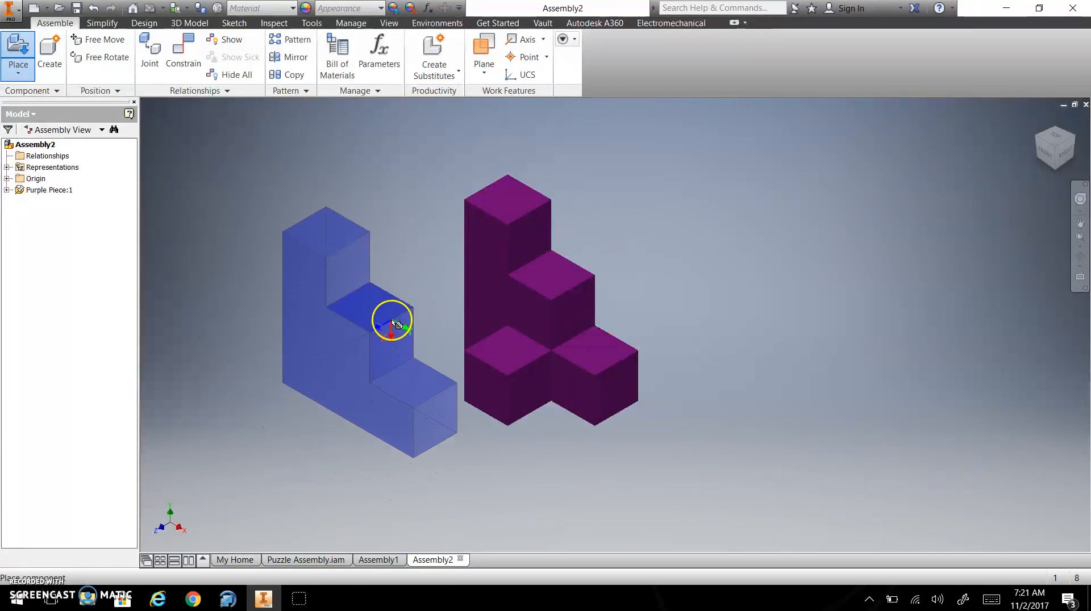
# Place a single instance of the Blue Piece beside the Purple Piece and finish the Place command.
pyautogui.click(381, 338)
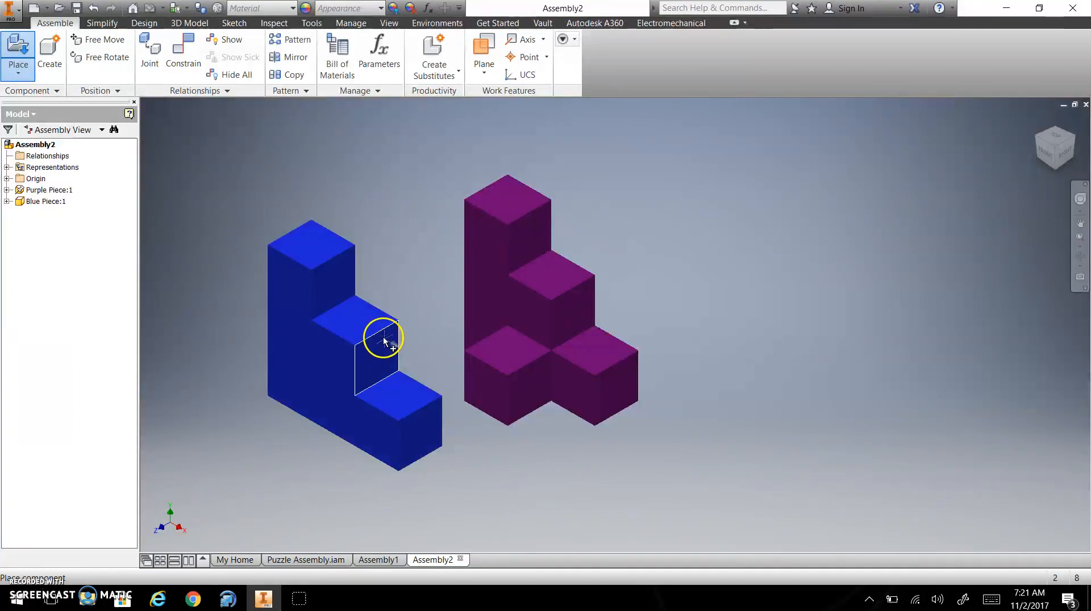
pyautogui.rightClick(419, 313)
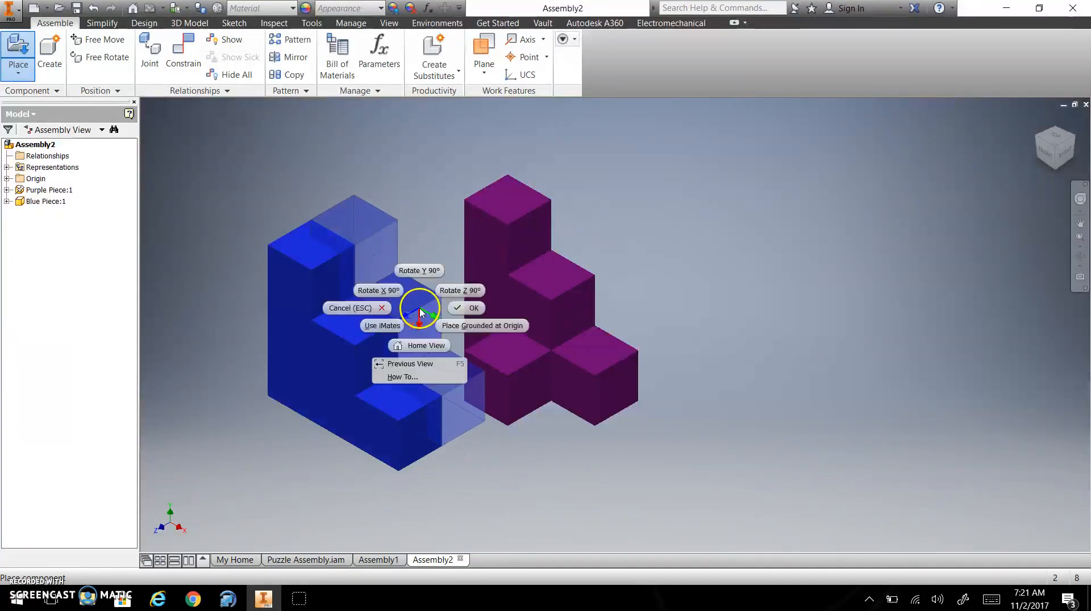
pyautogui.click(459, 310)
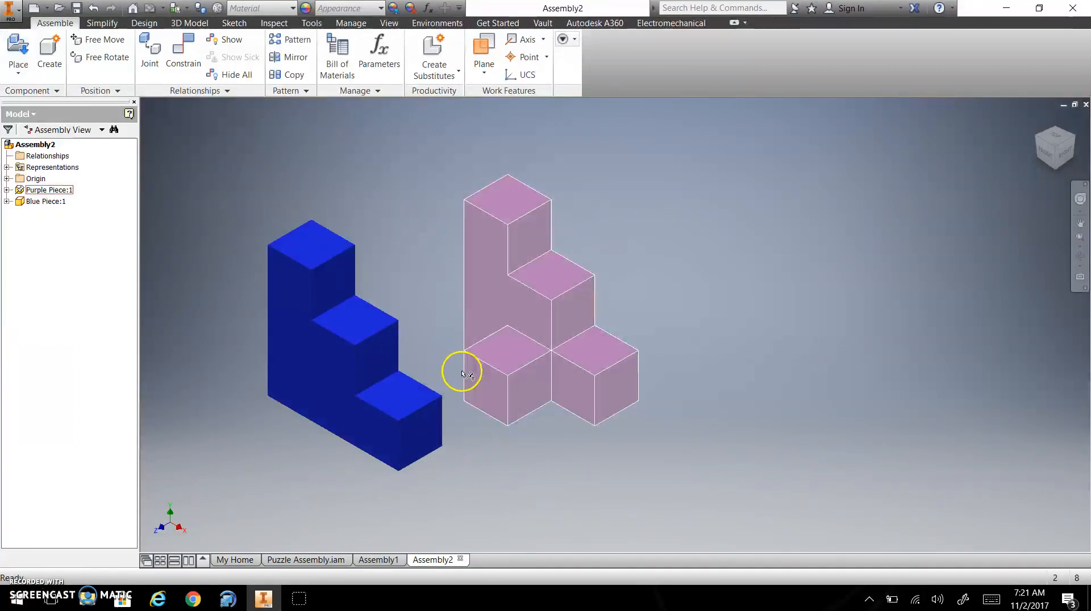
# Compare the orientation of the Blue Piece in Assembly2 with its orientation in Puzzle Assembly.
pyautogui.keyDown('shift'); pyautogui.moveTo(457, 370); pyautogui.dragTo(433, 374, button='middle'); pyautogui.keyUp('shift')
pyautogui.click(314, 560)
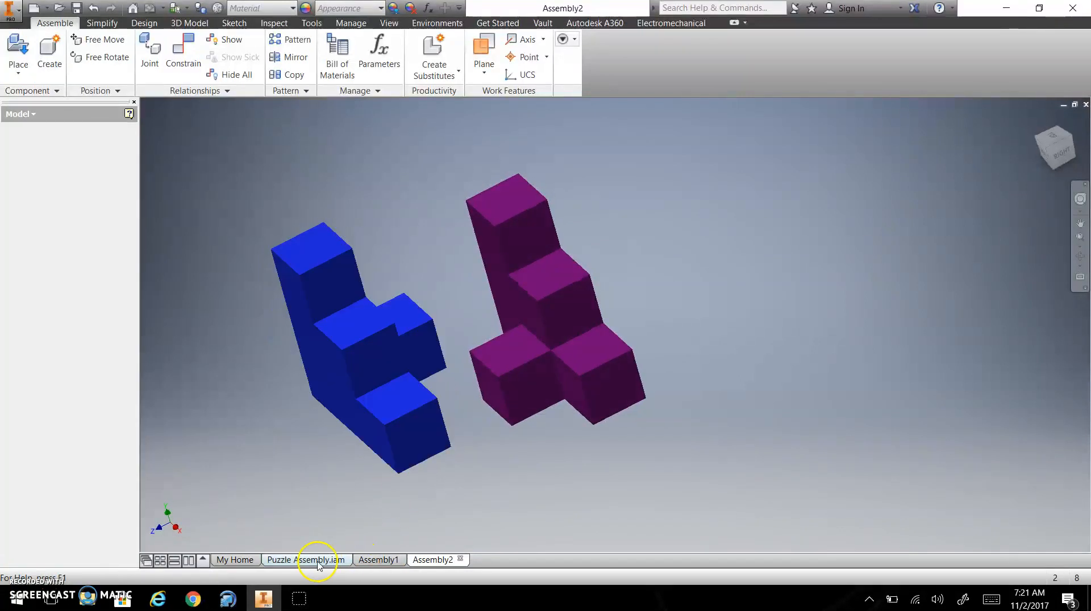
pyautogui.click(433, 559)
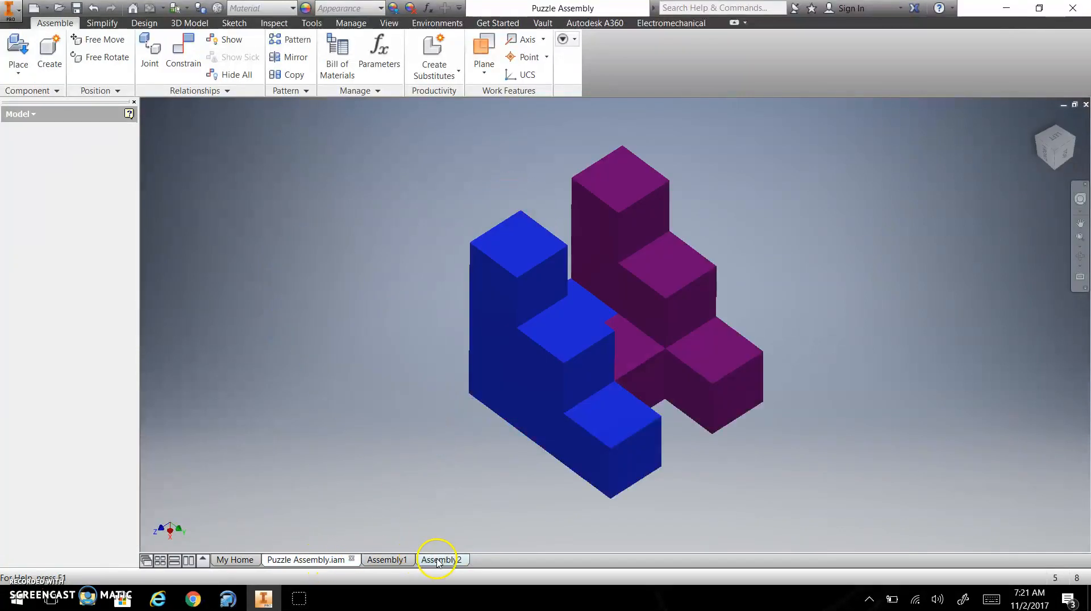
pyautogui.moveTo(504, 448); pyautogui.dragTo(529, 451)
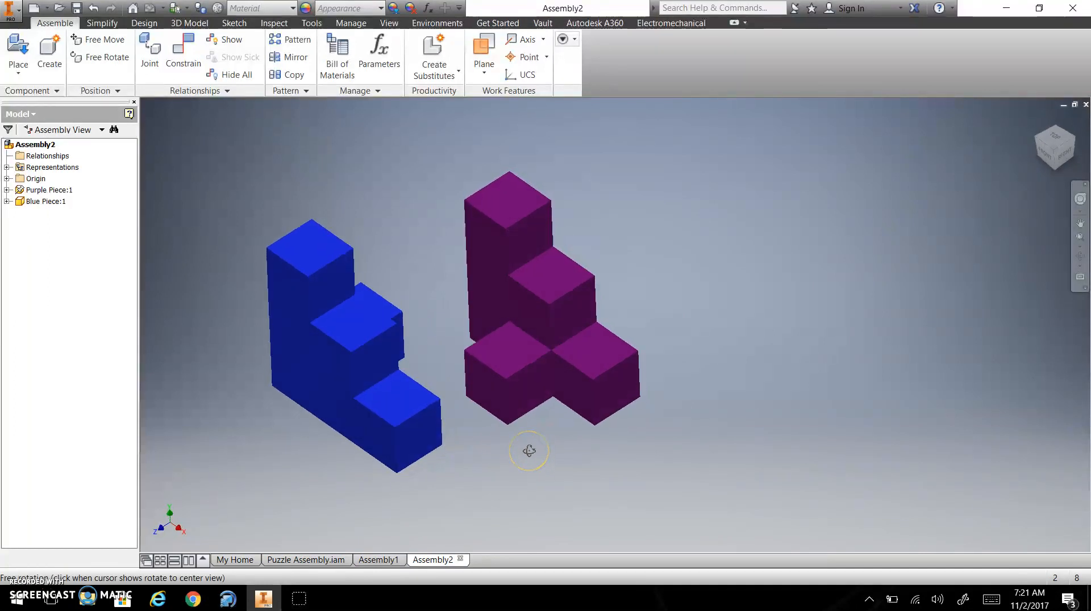
pyautogui.press('Escape')
pyautogui.click(347, 301)
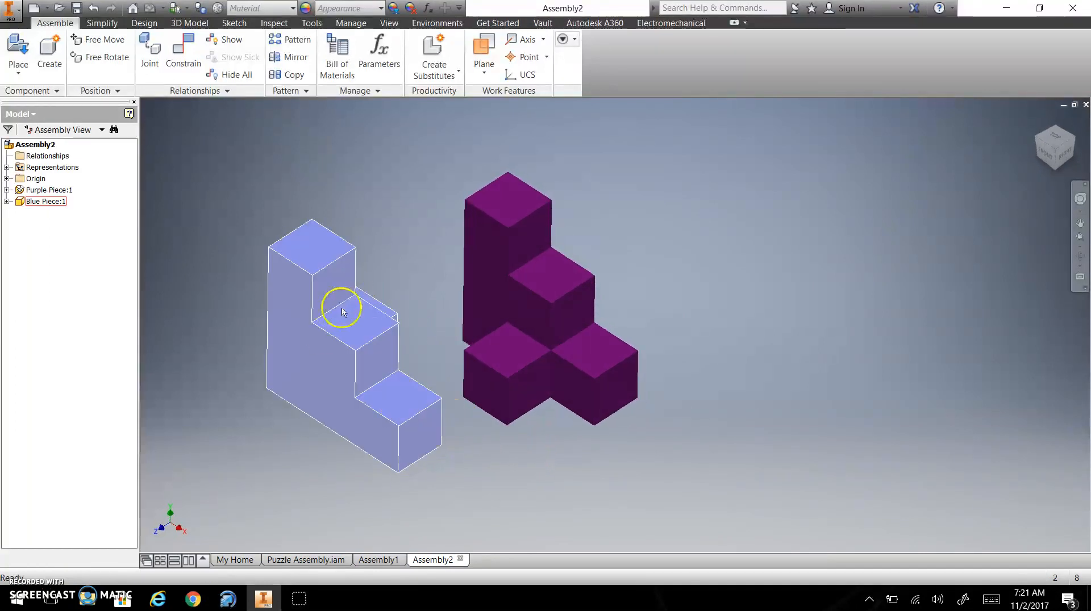
# Apply a mate constraint with 0.000 in offset between the side of the Blue Piece's protruding cube and the facing side of the Purple Piece.
pyautogui.keyDown('shift'); pyautogui.moveTo(496, 352); pyautogui.dragTo(478, 360, button='middle'); pyautogui.keyUp('shift')
pyautogui.click(188, 59)
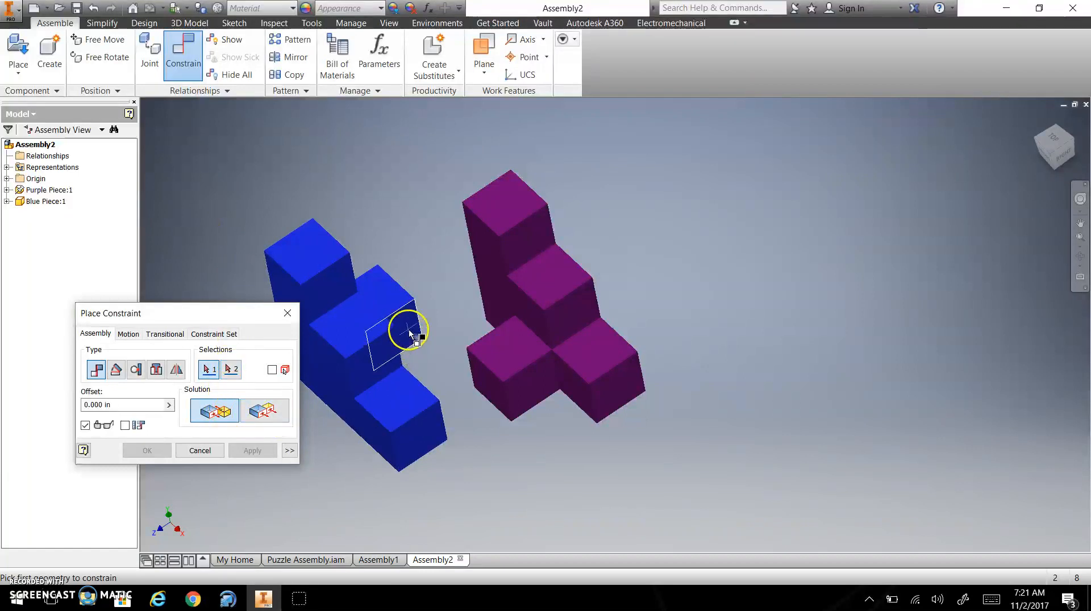
pyautogui.click(239, 415)
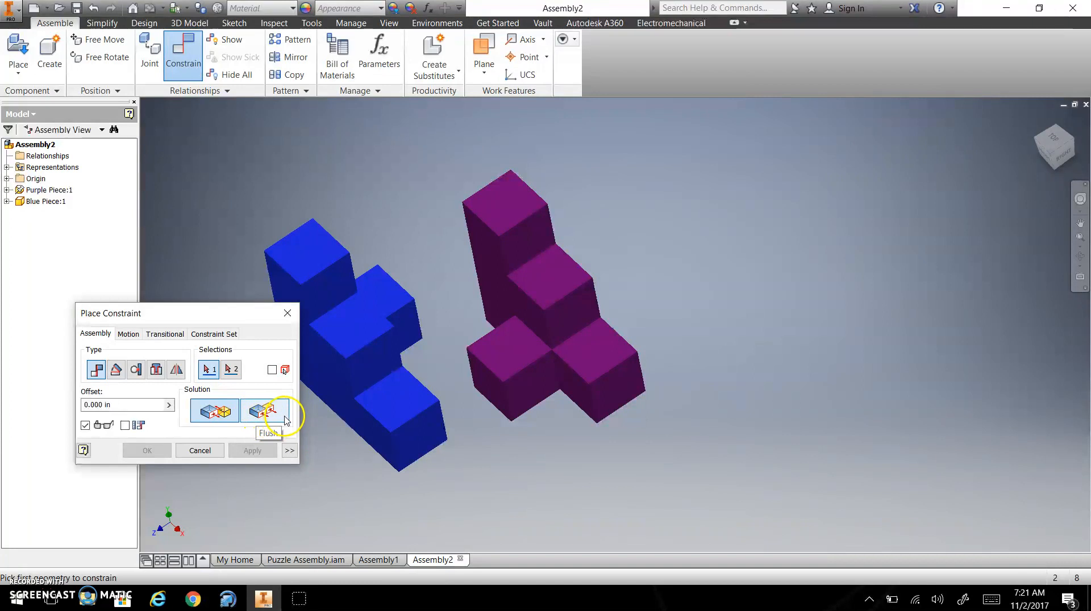
pyautogui.click(406, 328)
pyautogui.keyDown('shift'); pyautogui.moveTo(368, 385); pyautogui.dragTo(333, 370, button='middle'); pyautogui.keyUp('shift')
pyautogui.click(463, 332)
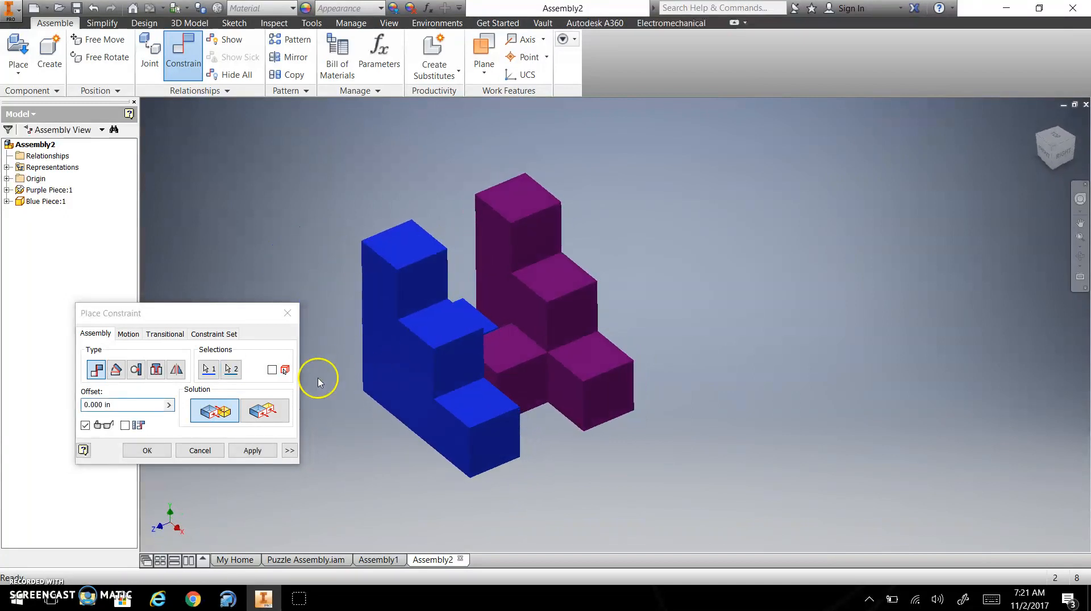
pyautogui.click(252, 450)
# Apply a second mate constraint between the adjoining inner faces of the Purple and Blue Pieces to close the gap between them.
pyautogui.keyDown('shift'); pyautogui.moveTo(467, 395); pyautogui.dragTo(494, 434, button='middle'); pyautogui.keyUp('shift')
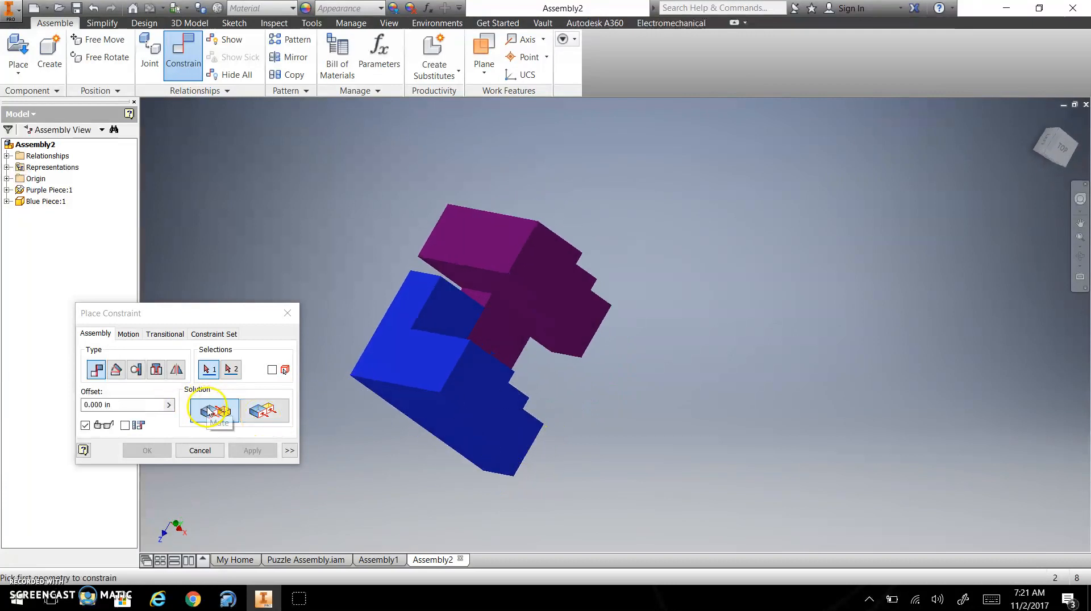
pyautogui.scroll(5, 462, 280)
pyautogui.click(455, 254)
pyautogui.scroll(-5, 446, 253)
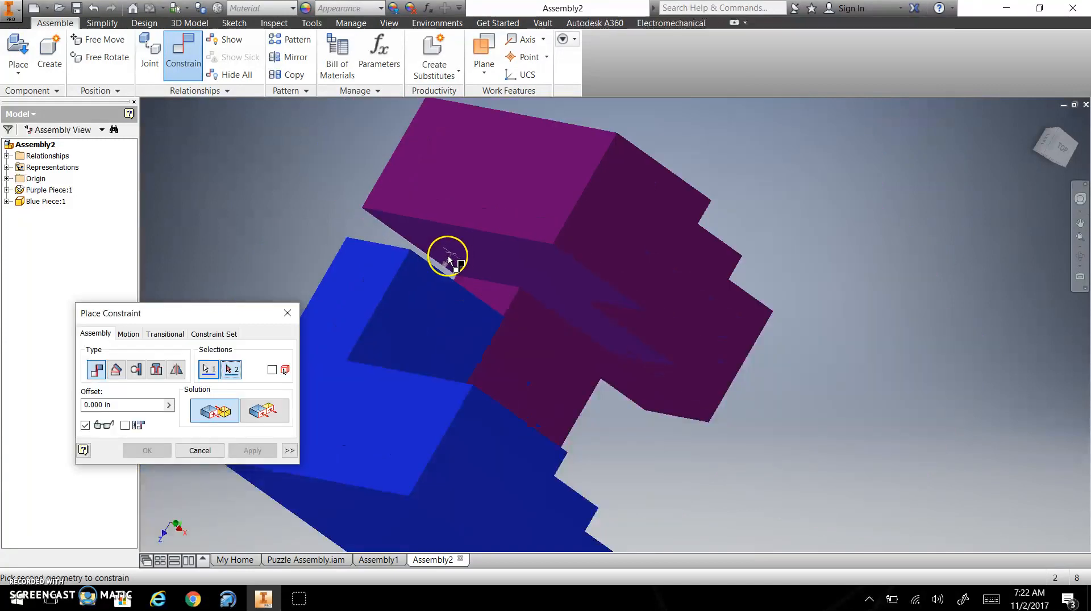
pyautogui.click(439, 265)
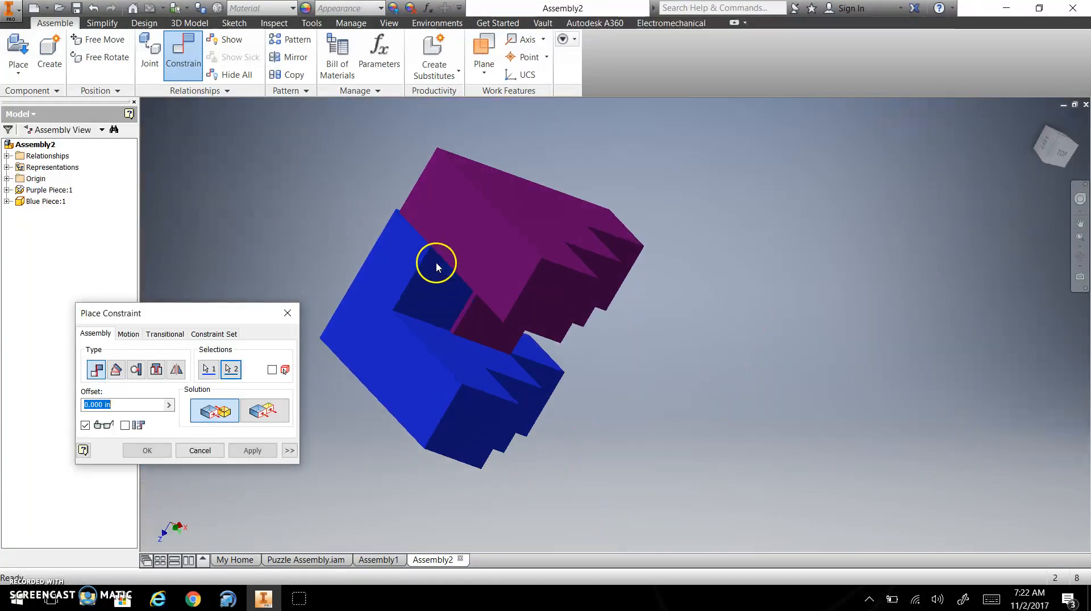
pyautogui.scroll(-5, 437, 296)
pyautogui.click(246, 457)
# Apply a flush constraint between the bottom faces of the Purple and Blue Pieces, and check the Blue Piece's fit.
pyautogui.scroll(5, 487, 360)
pyautogui.keyDown('shift'); pyautogui.moveTo(476, 378); pyautogui.dragTo(451, 294, button='middle'); pyautogui.keyUp('shift')
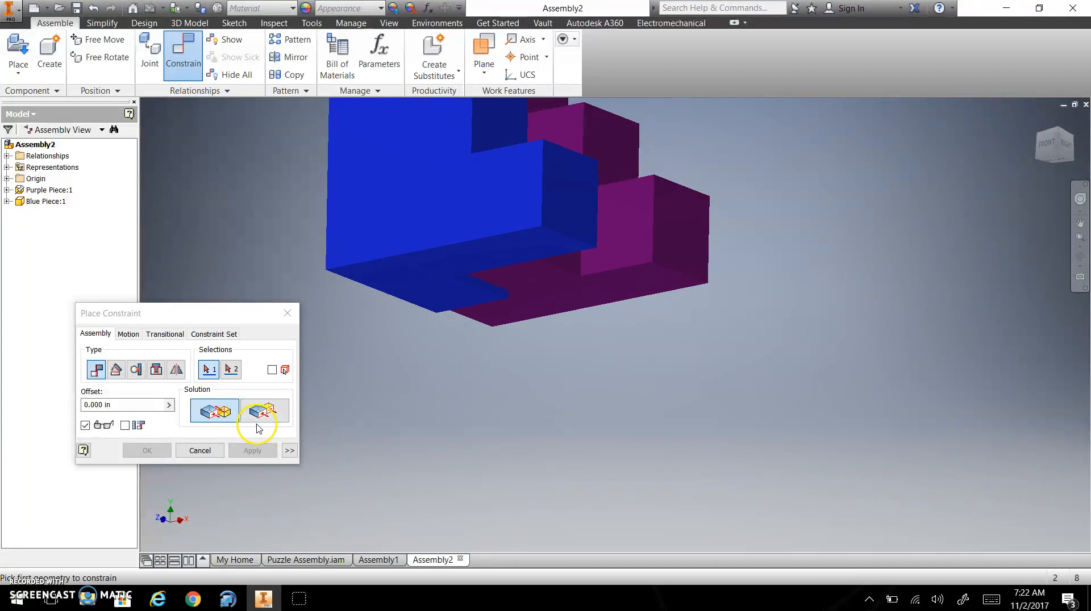
pyautogui.click(269, 417)
pyautogui.click(541, 295)
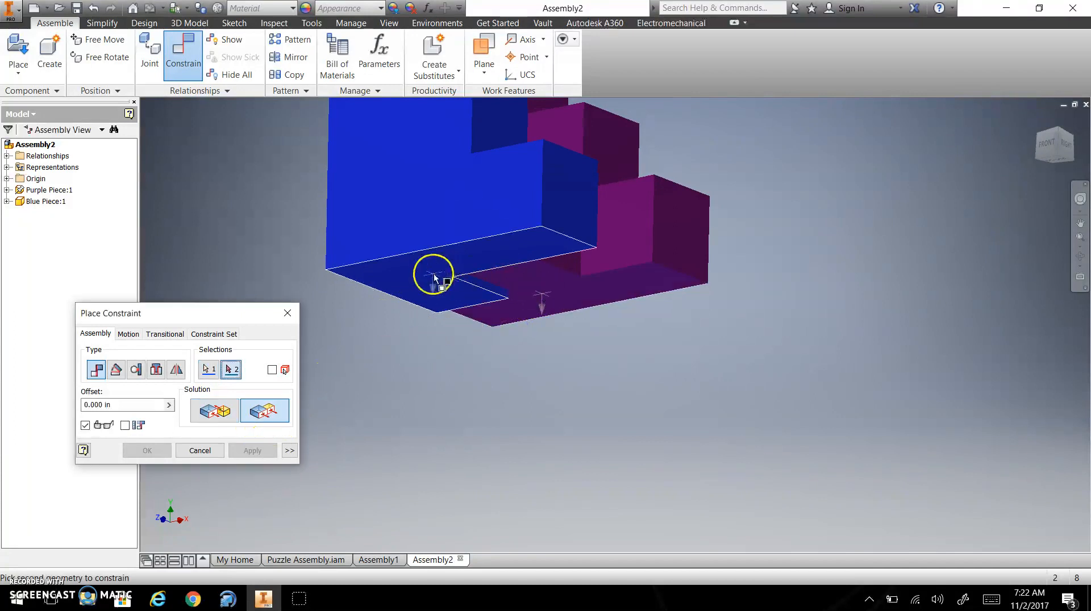
pyautogui.click(433, 277)
pyautogui.click(263, 451)
pyautogui.scroll(3, 476, 348)
pyautogui.keyDown('shift'); pyautogui.moveTo(456, 283); pyautogui.dragTo(457, 358, button='middle'); pyautogui.keyUp('shift')
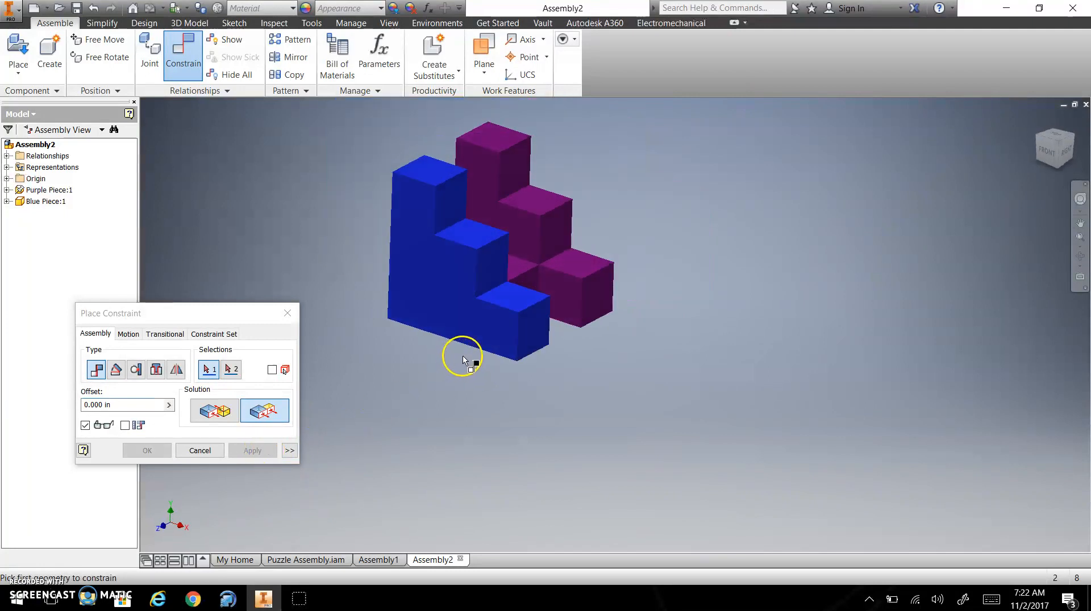
pyautogui.press('Escape')
pyautogui.click(440, 287)
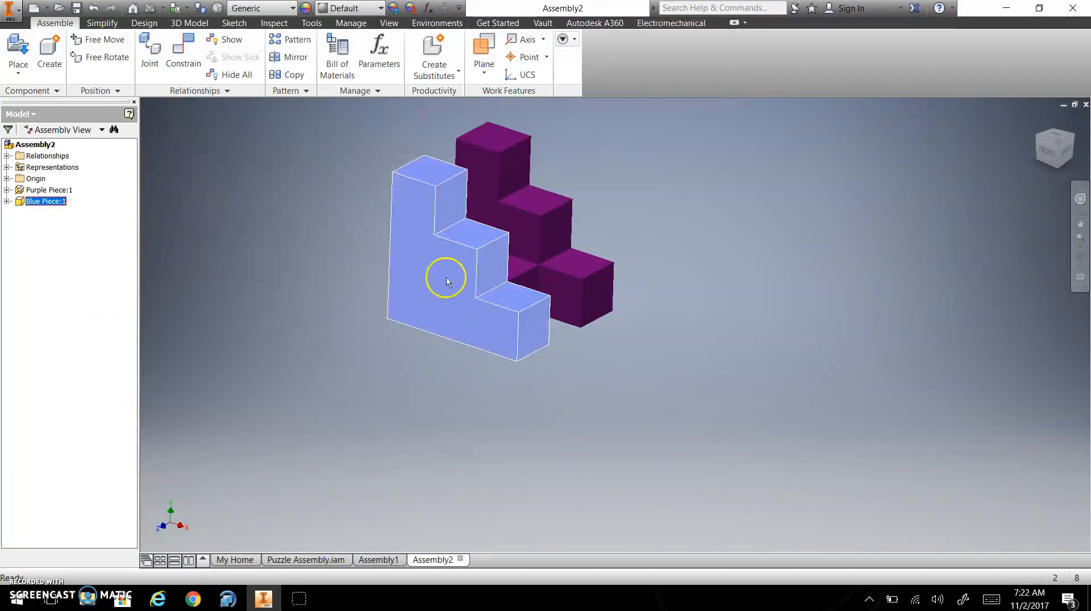
pyautogui.moveTo(434, 299); pyautogui.dragTo(497, 402, button='middle')
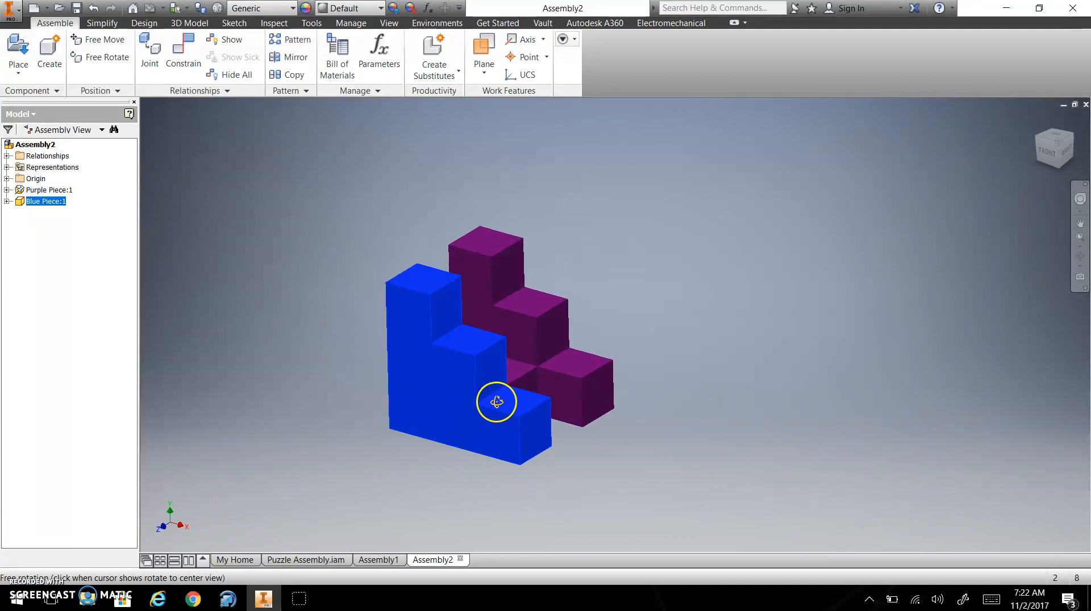
# Make the Grey Piece visible in Puzzle Assembly to see how it fits on the Blue and Purple Pieces, and return to Assembly2.
pyautogui.click(391, 560)
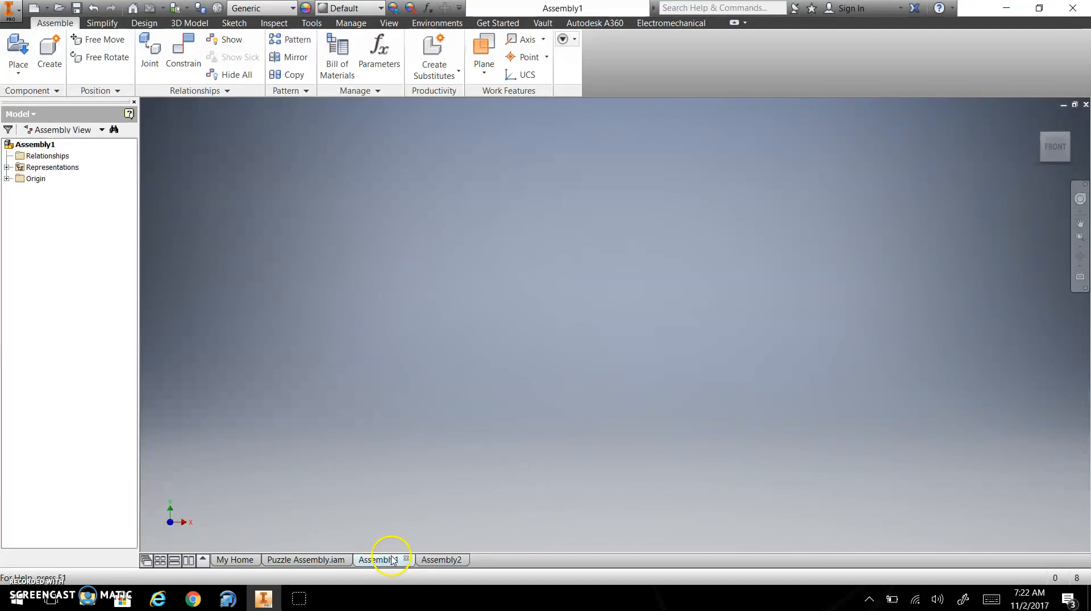
pyautogui.click(301, 561)
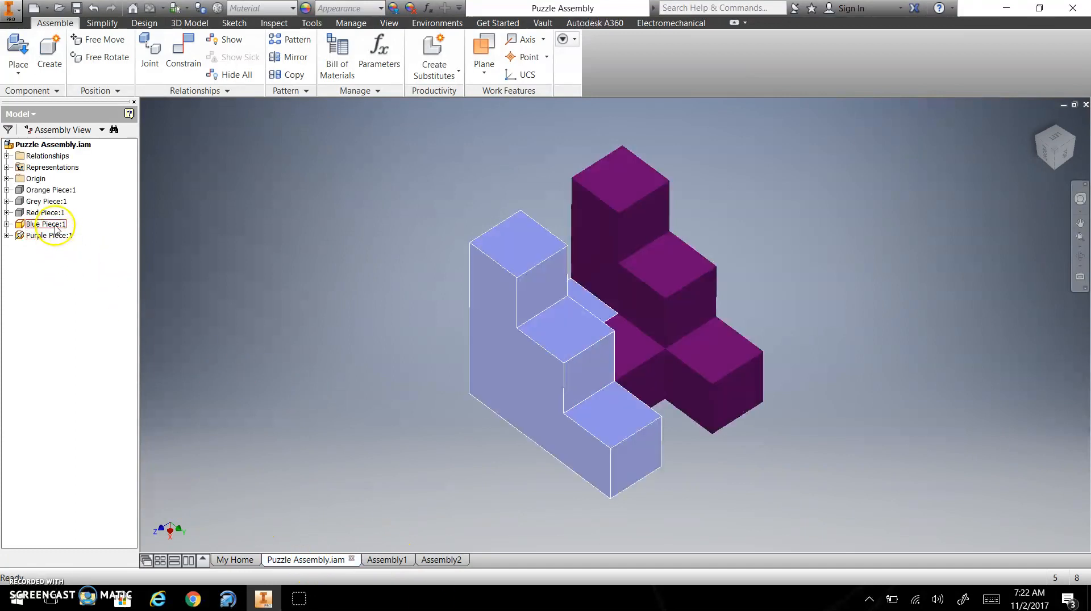
pyautogui.rightClick(62, 204)
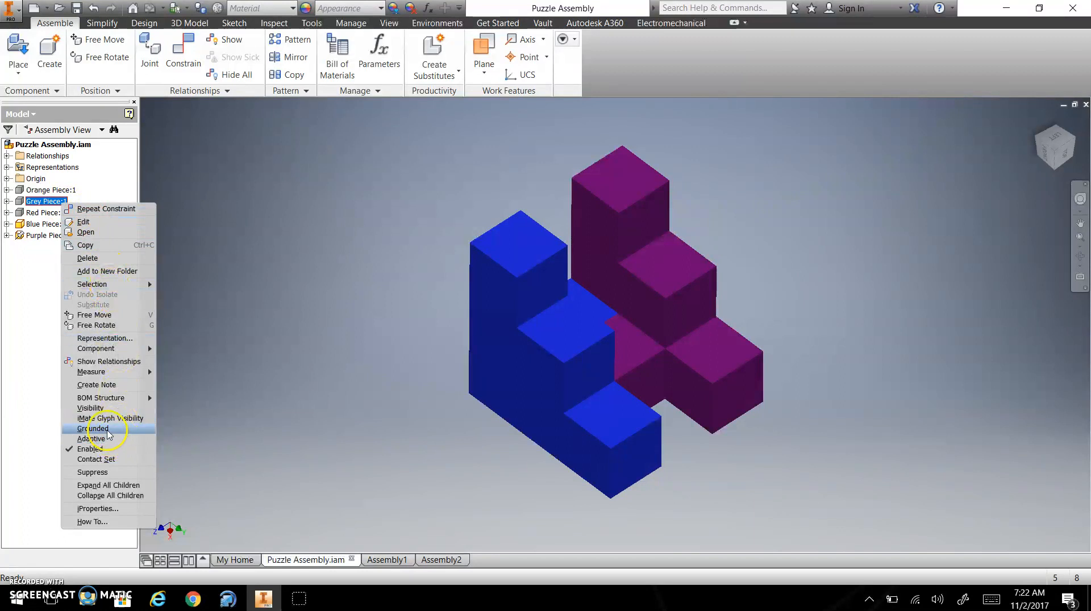
pyautogui.click(113, 410)
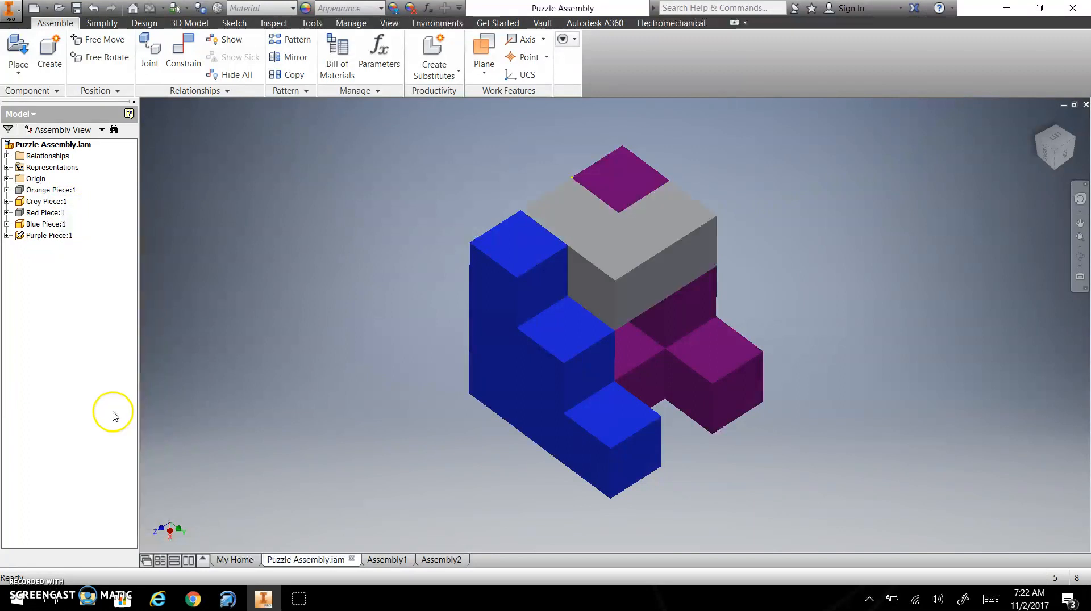
pyautogui.moveTo(612, 379)
pyautogui.keyDown('shift'); pyautogui.mouseDown(button='middle')
pyautogui.moveTo(582, 344)
pyautogui.moveTo(621, 368)
pyautogui.mouseUp(button='middle'); pyautogui.keyUp('shift')
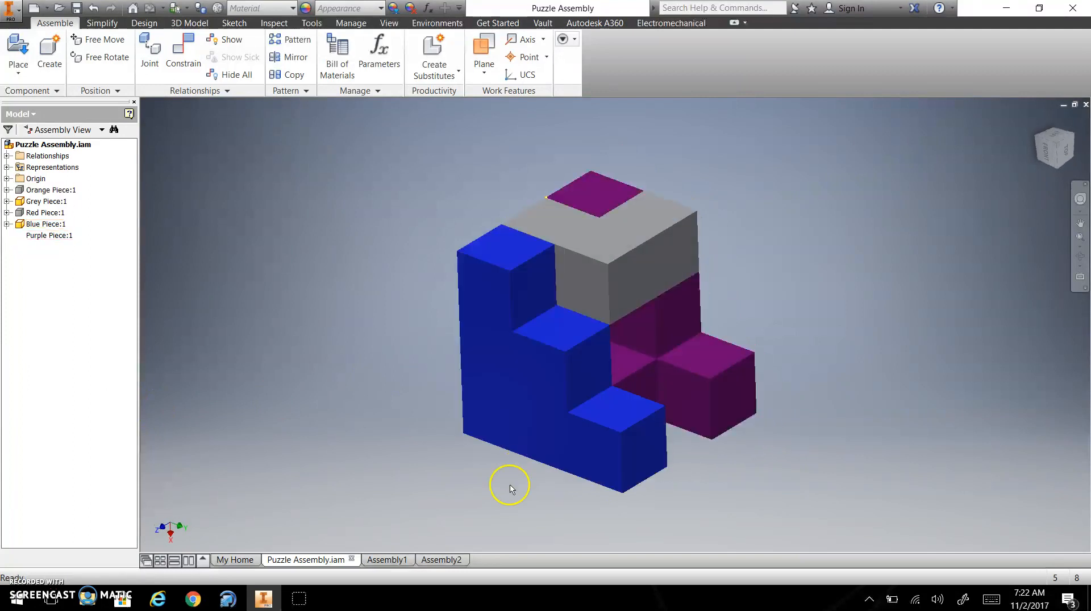
pyautogui.click(446, 563)
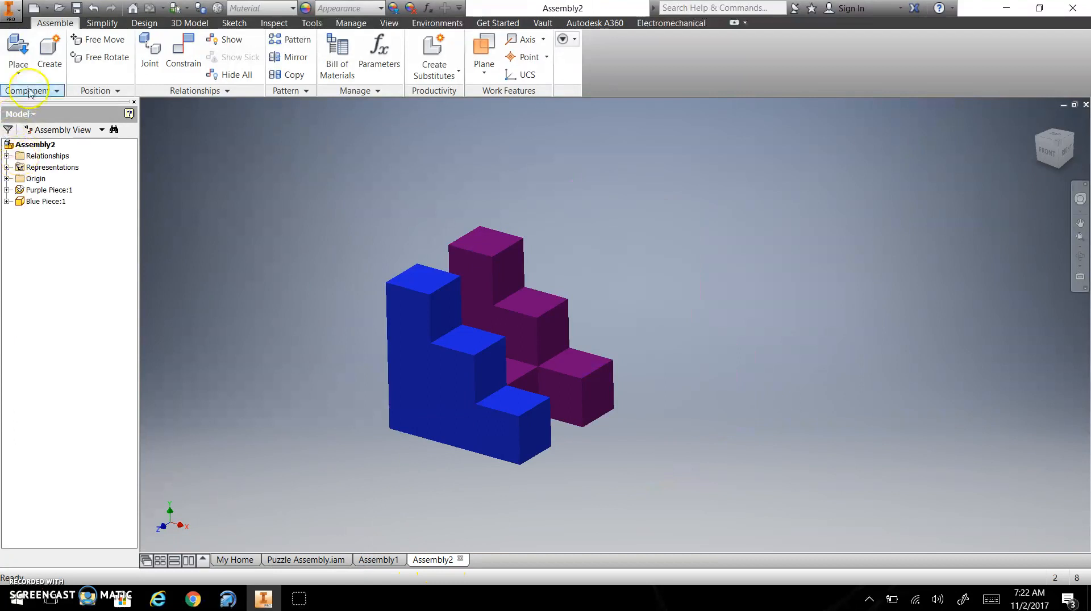
# Try to place the Grey Piece in Assembly2, rotating it 90° about X three times.
pyautogui.click(18, 51)
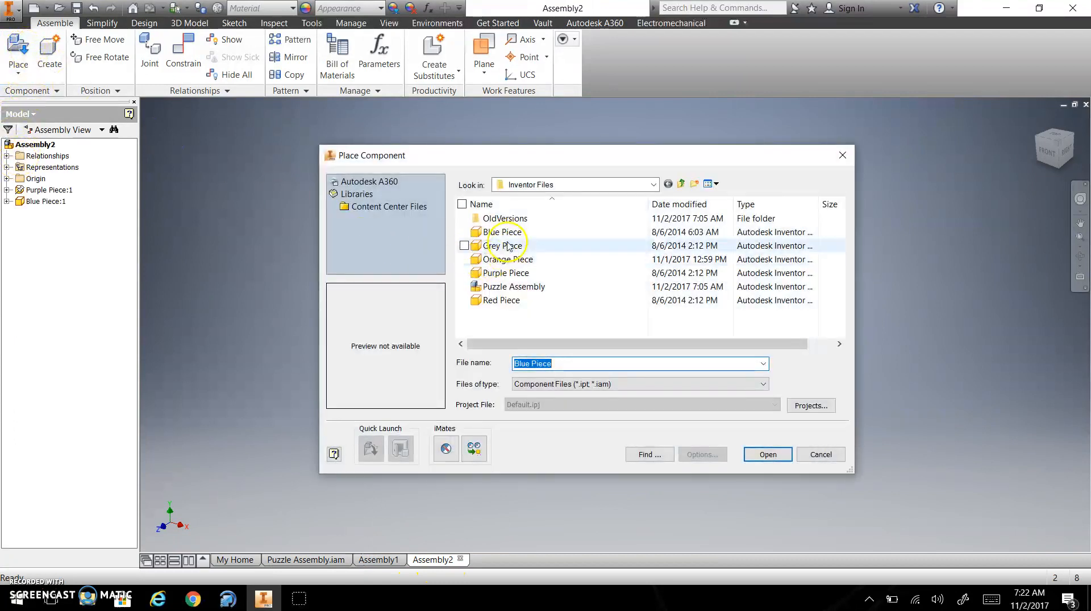
pyautogui.click(511, 248)
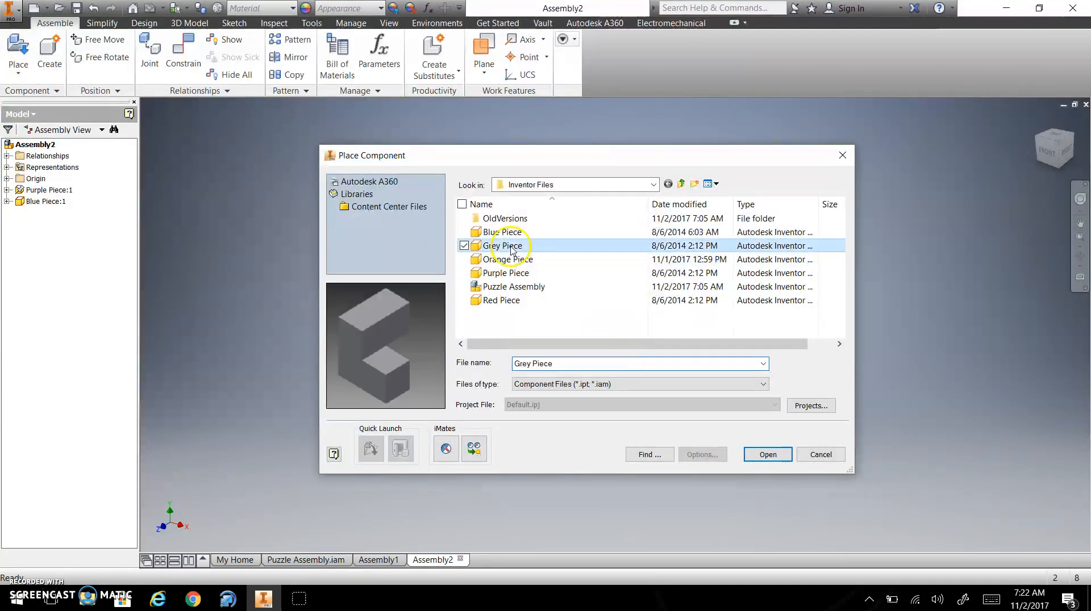
pyautogui.click(770, 458)
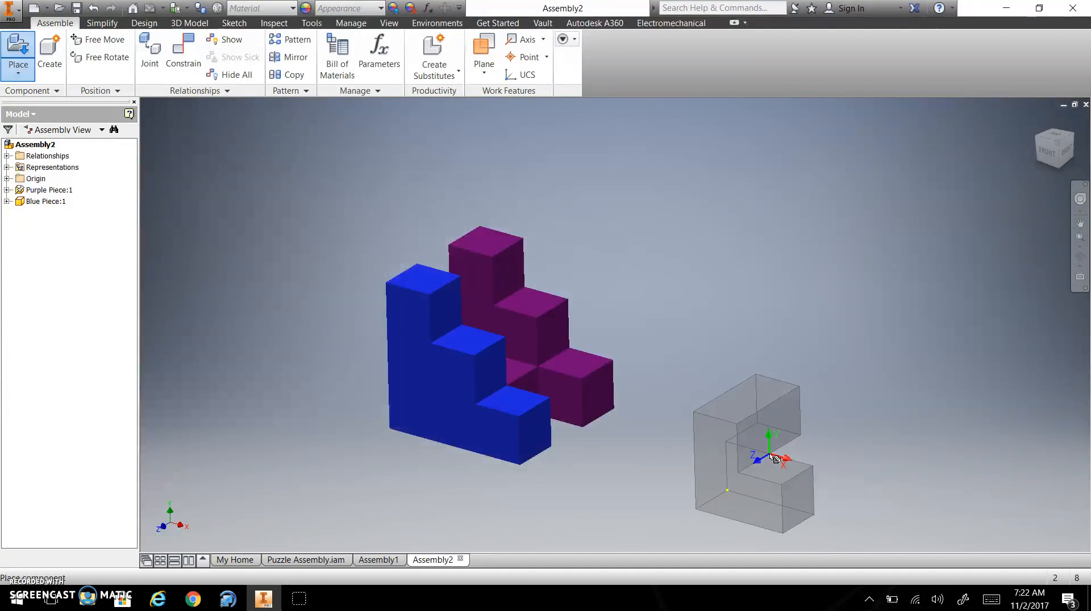
pyautogui.rightClick(674, 402)
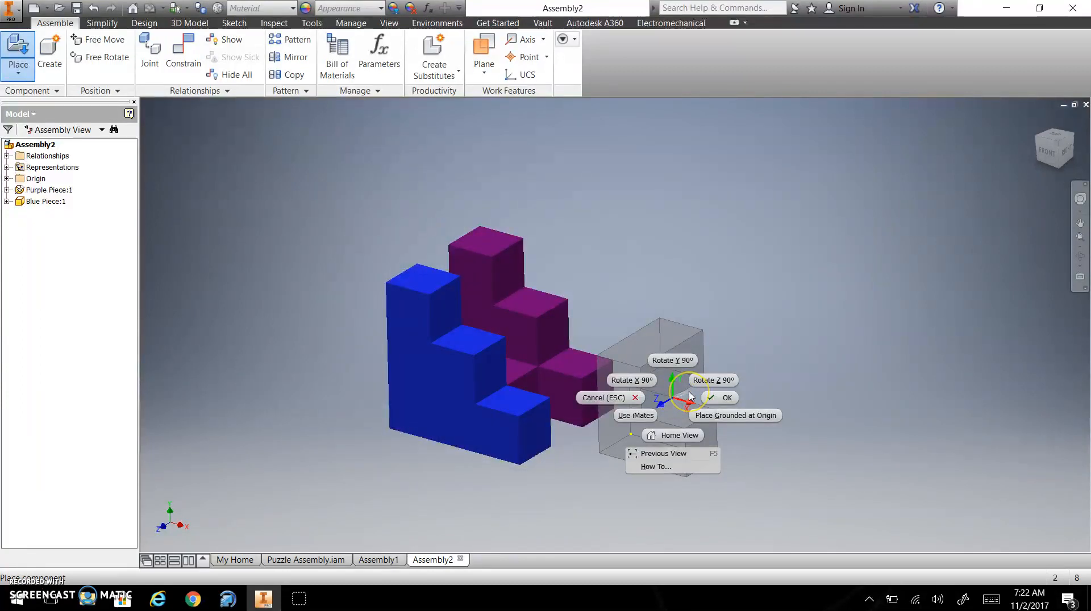
pyautogui.click(627, 380)
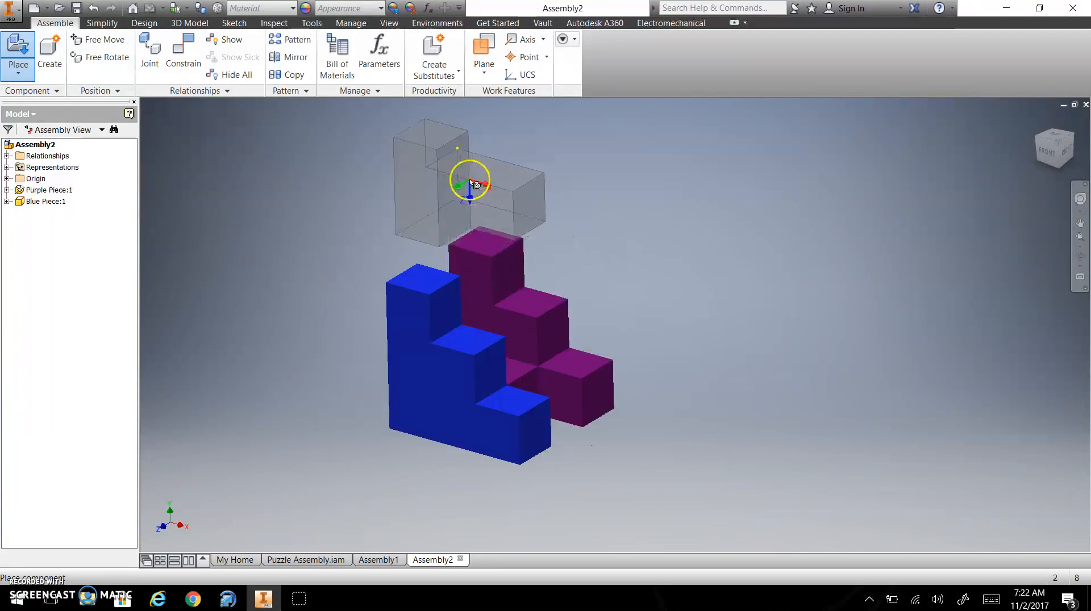
pyautogui.rightClick(474, 183)
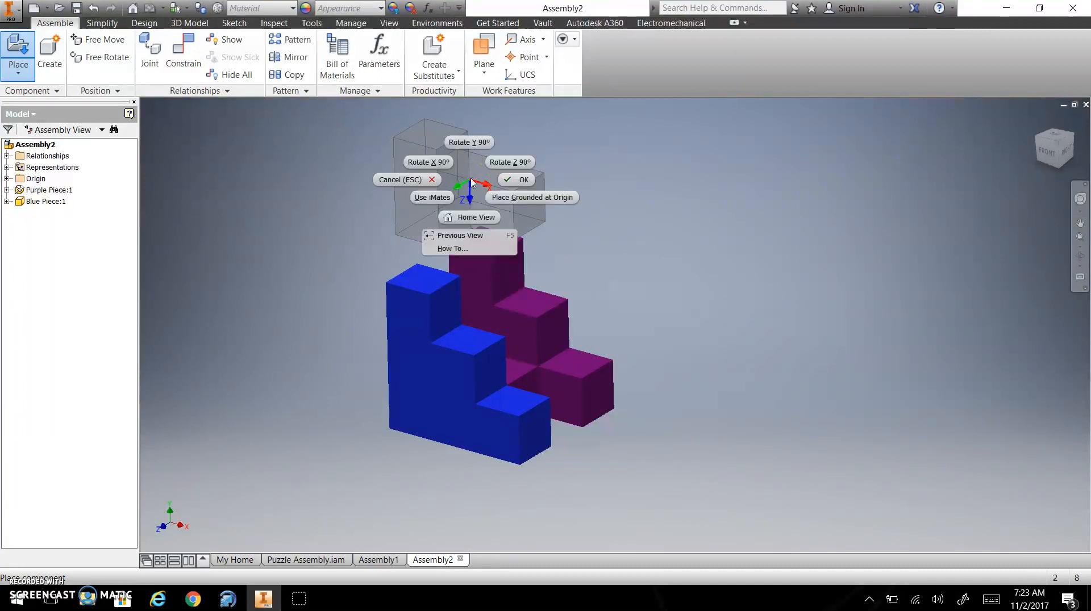
pyautogui.click(433, 160)
pyautogui.rightClick(435, 172)
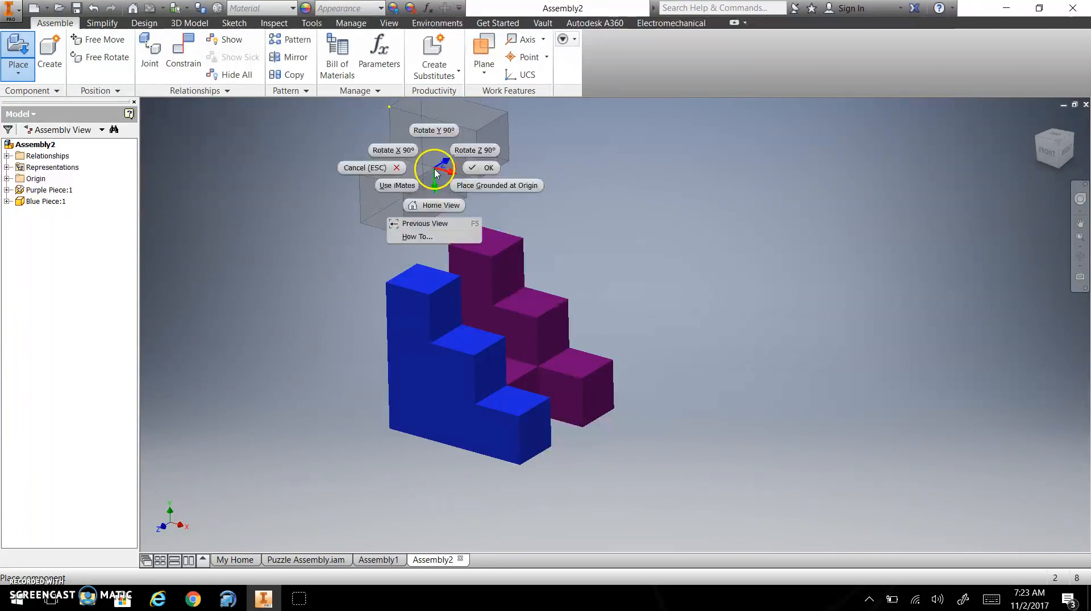
pyautogui.click(400, 155)
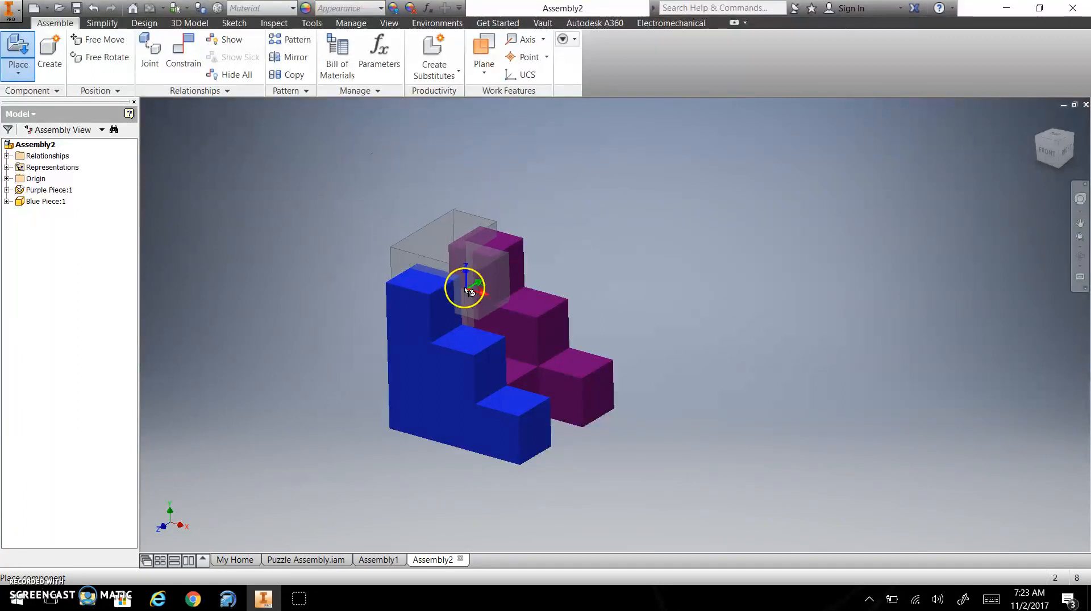
# Rotate the Grey Piece preview 90° about Y four times to try other orientations.
pyautogui.rightClick(491, 299)
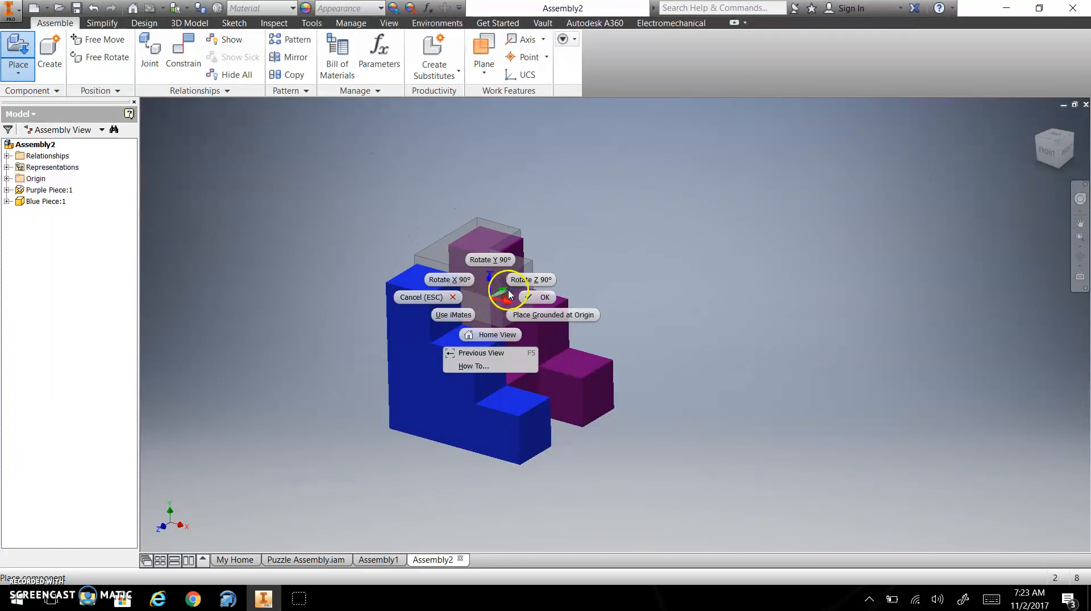
pyautogui.click(496, 260)
pyautogui.rightClick(508, 277)
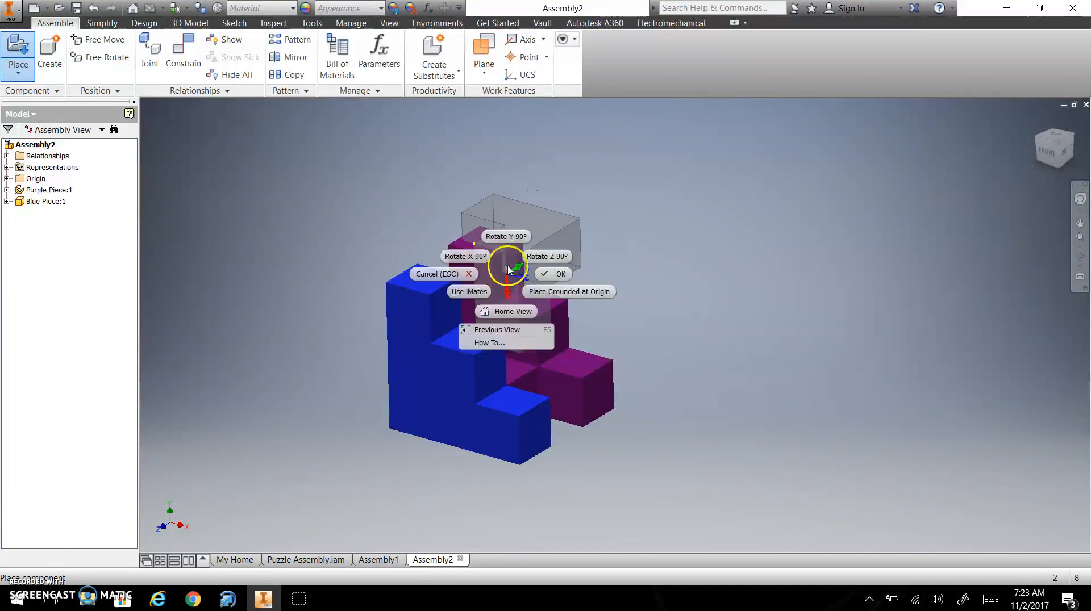
pyautogui.click(512, 240)
pyautogui.rightClick(510, 251)
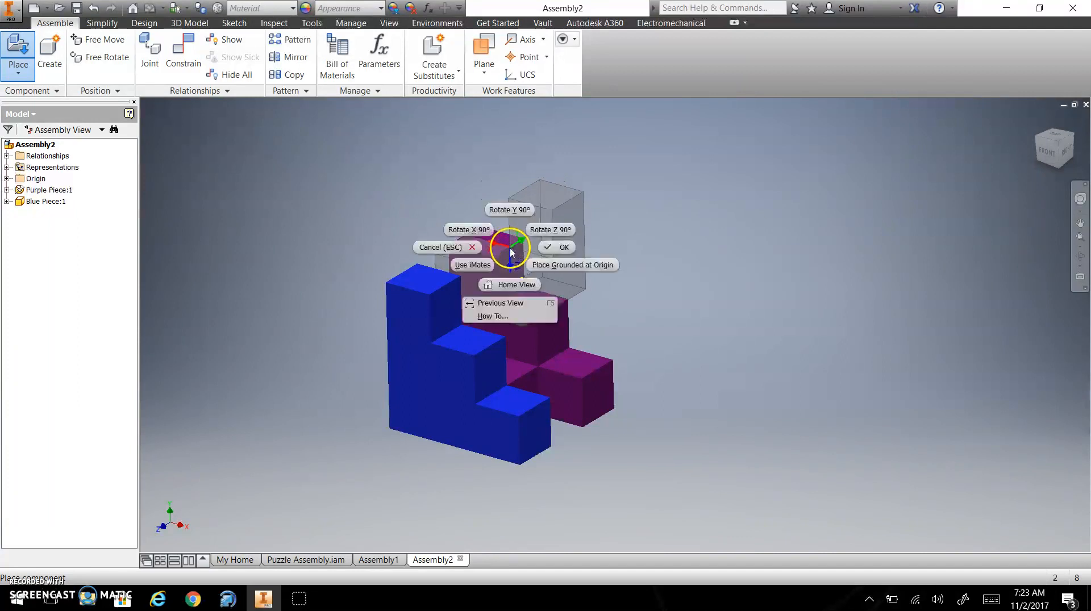
pyautogui.click(514, 214)
pyautogui.rightClick(621, 276)
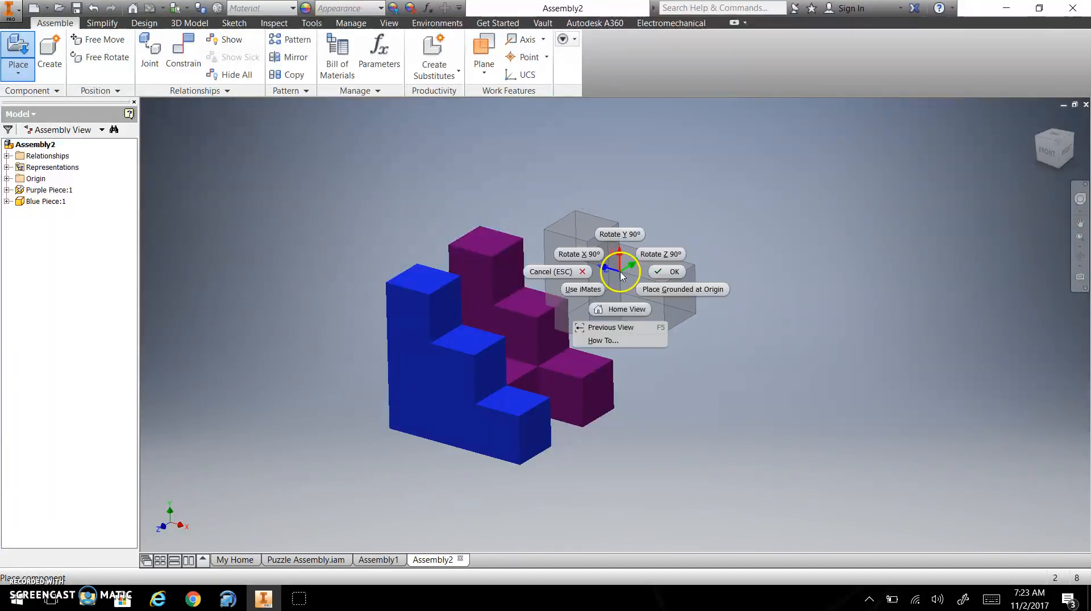
pyautogui.click(620, 244)
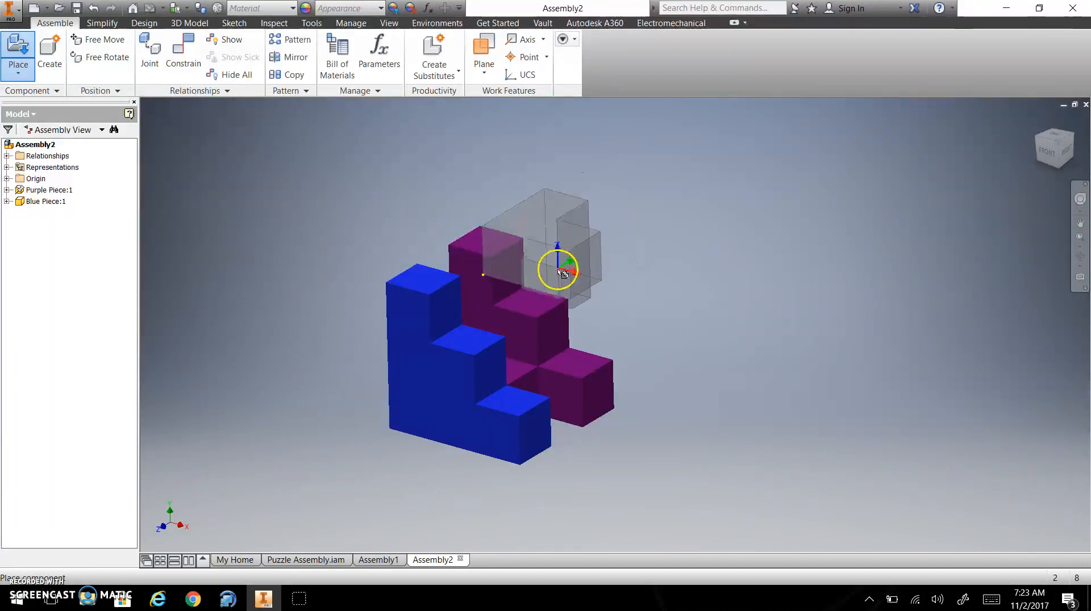
# Rotate the Grey Piece preview 90° about Z and end the placement.
pyautogui.rightClick(548, 282)
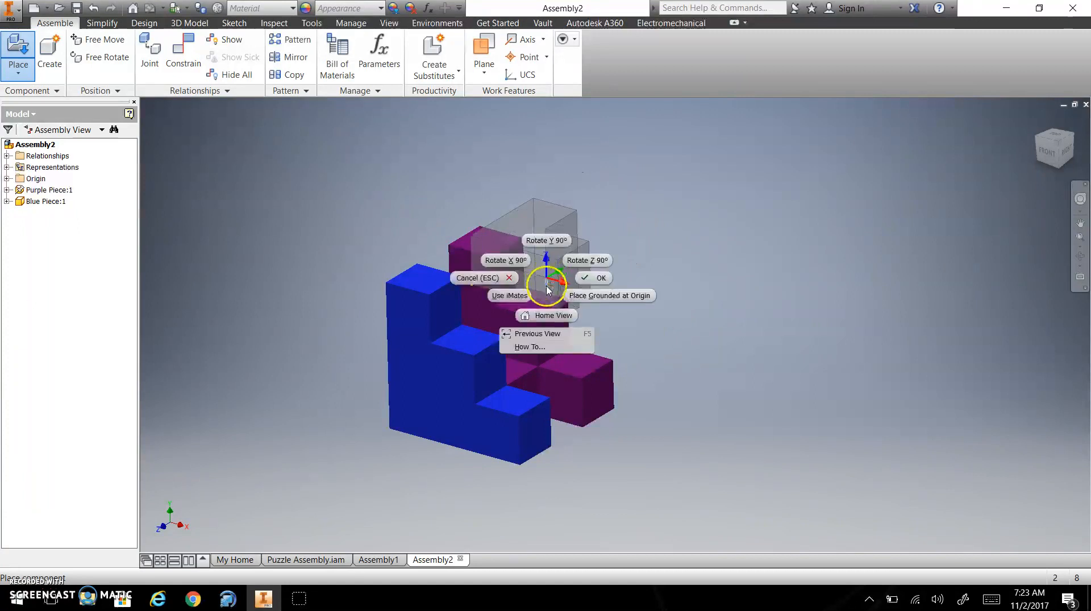
pyautogui.click(584, 264)
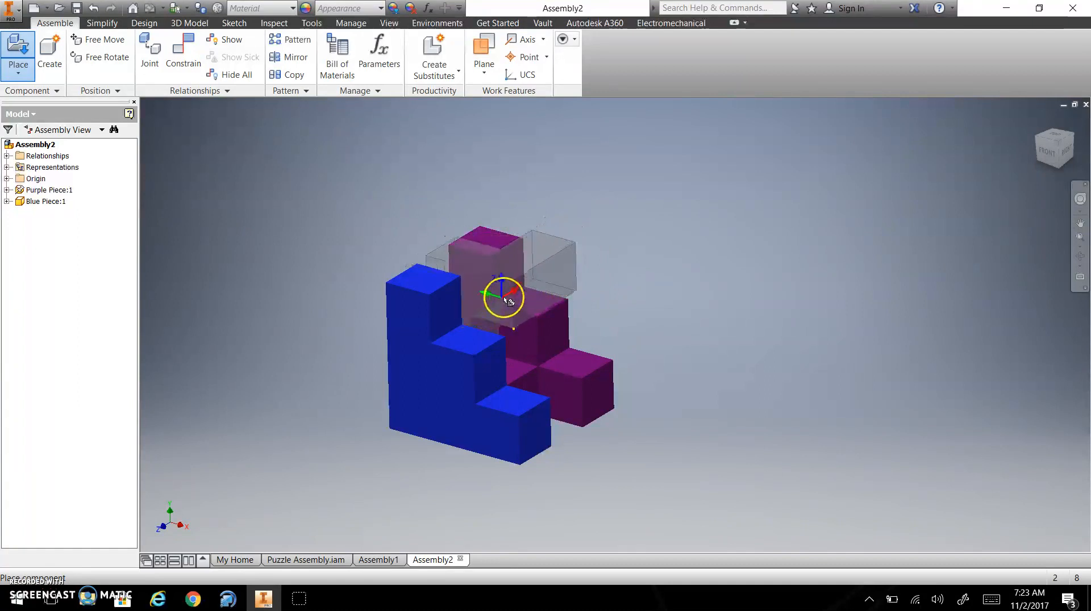
pyautogui.rightClick(541, 186)
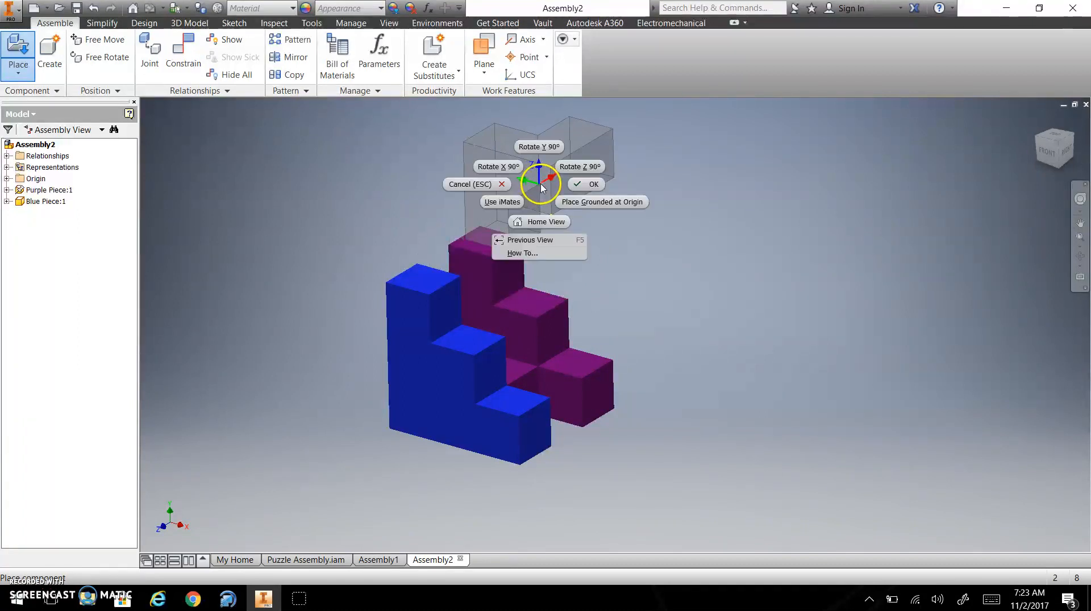
pyautogui.click(582, 185)
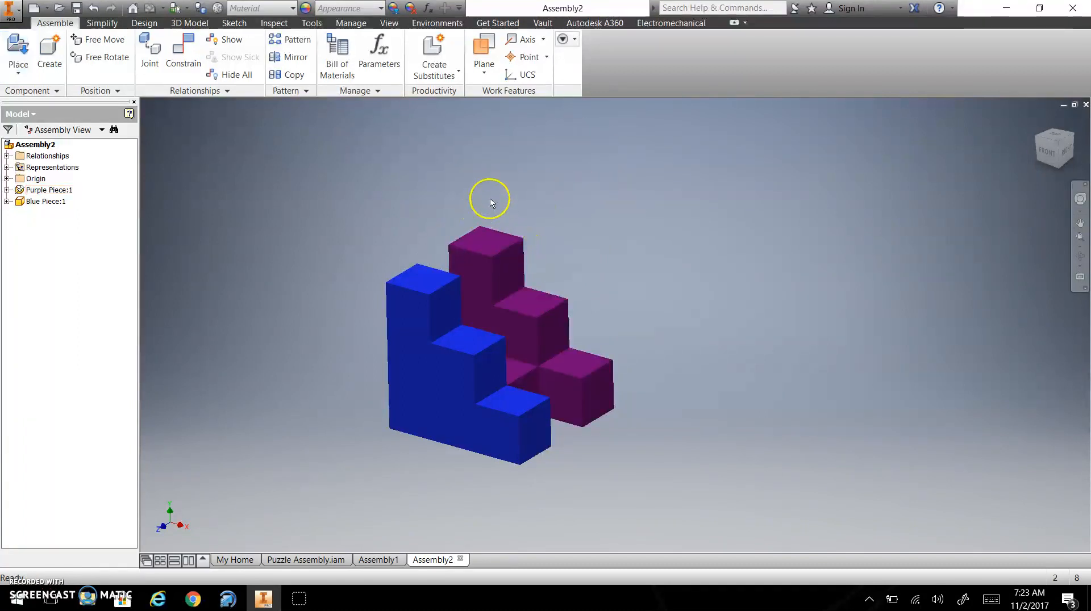
pyautogui.scroll(-3, 455, 275)
pyautogui.scroll(2, 456, 275)
pyautogui.click(18, 65)
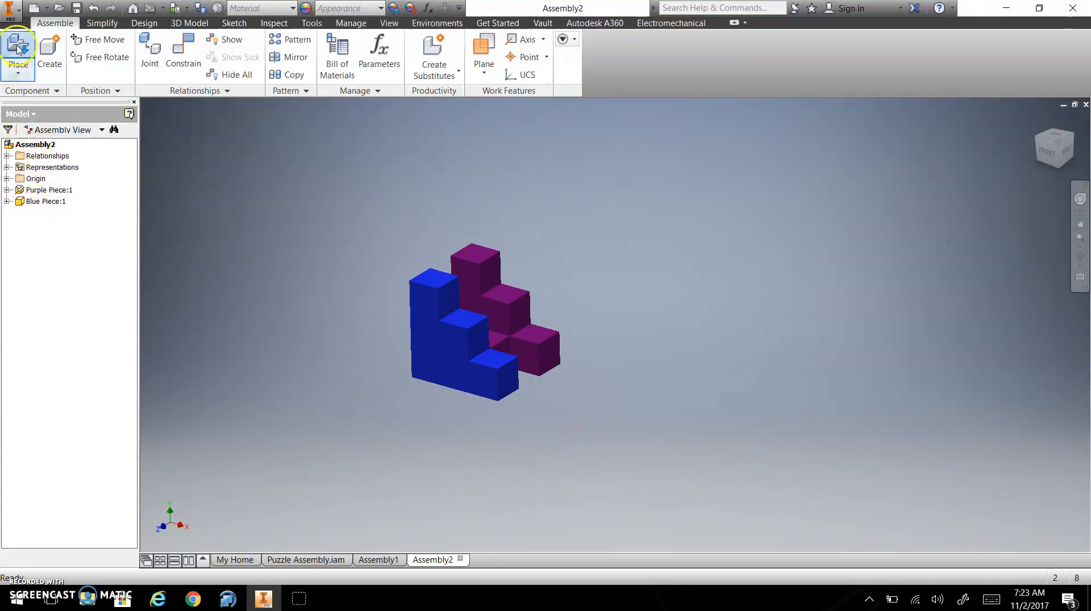
pyautogui.click(843, 156)
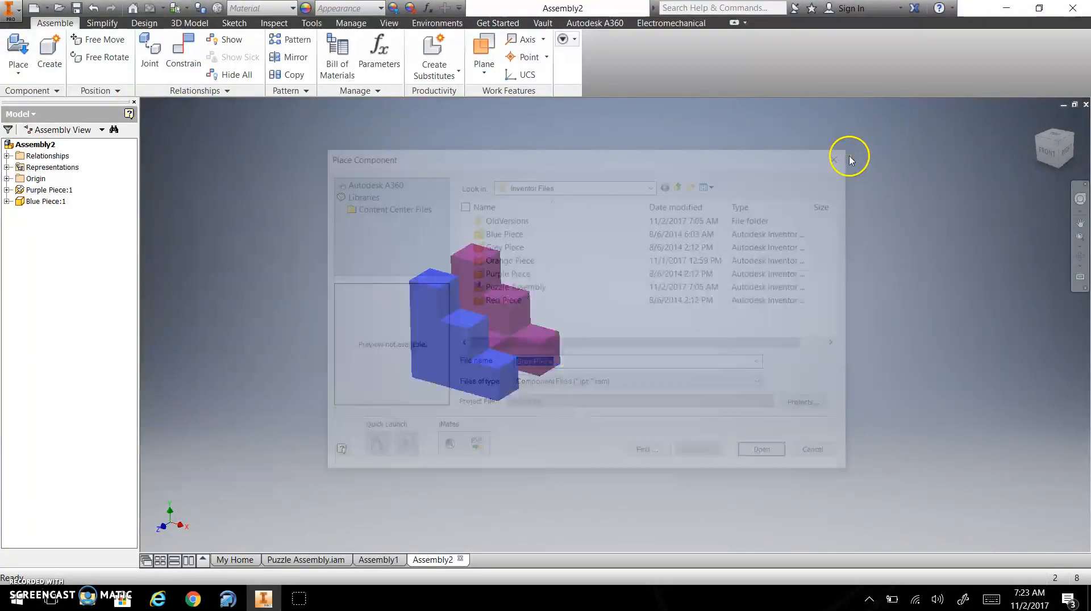
pyautogui.rightClick(547, 233)
pyautogui.click(443, 172)
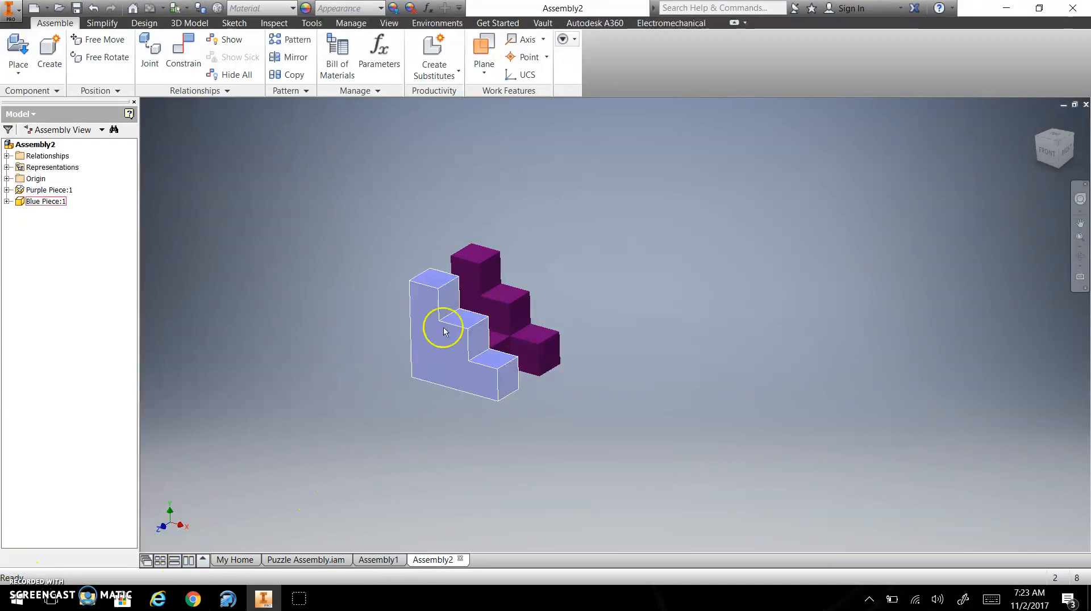
# Show the Blue Piece's relationships and examine which faces its constraints tie to the Purple Piece.
pyautogui.scroll(-2, 491, 366)
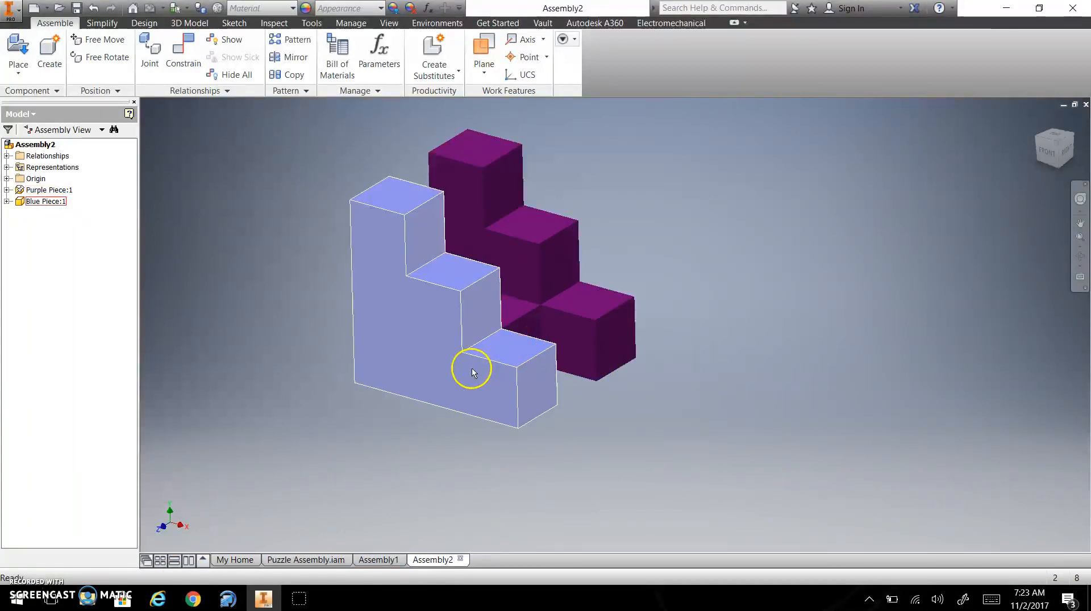
pyautogui.rightClick(419, 310)
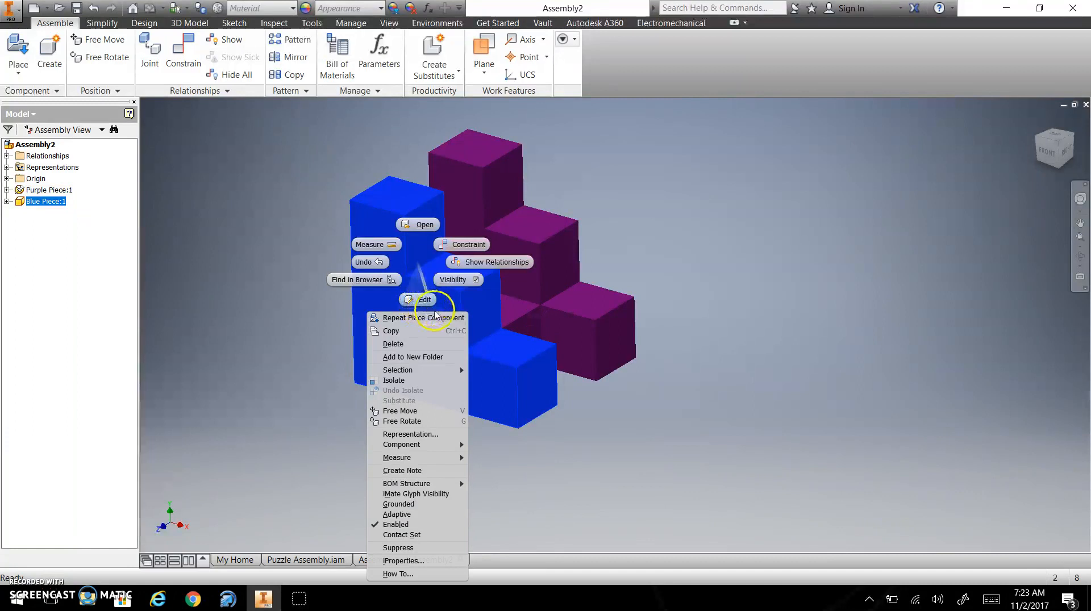
pyautogui.click(483, 266)
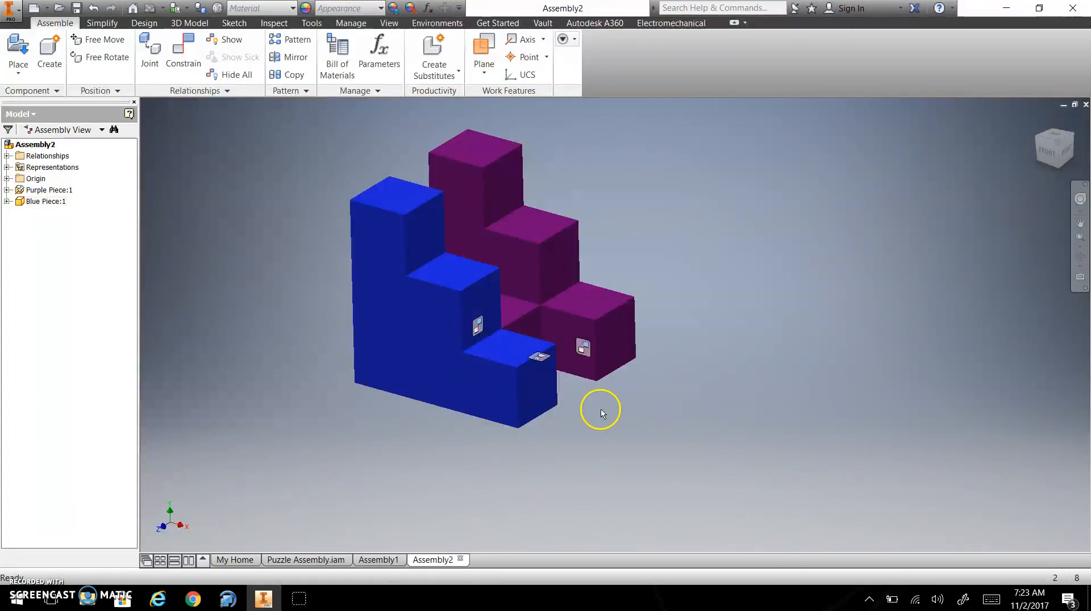
pyautogui.moveTo(580, 349)
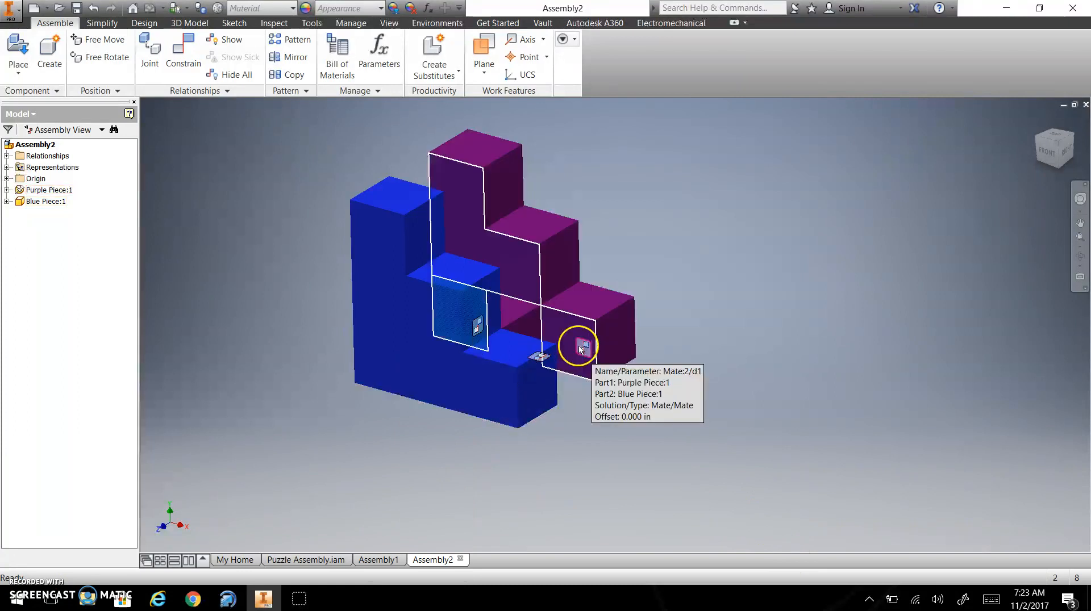
pyautogui.scroll(-3, 581, 348)
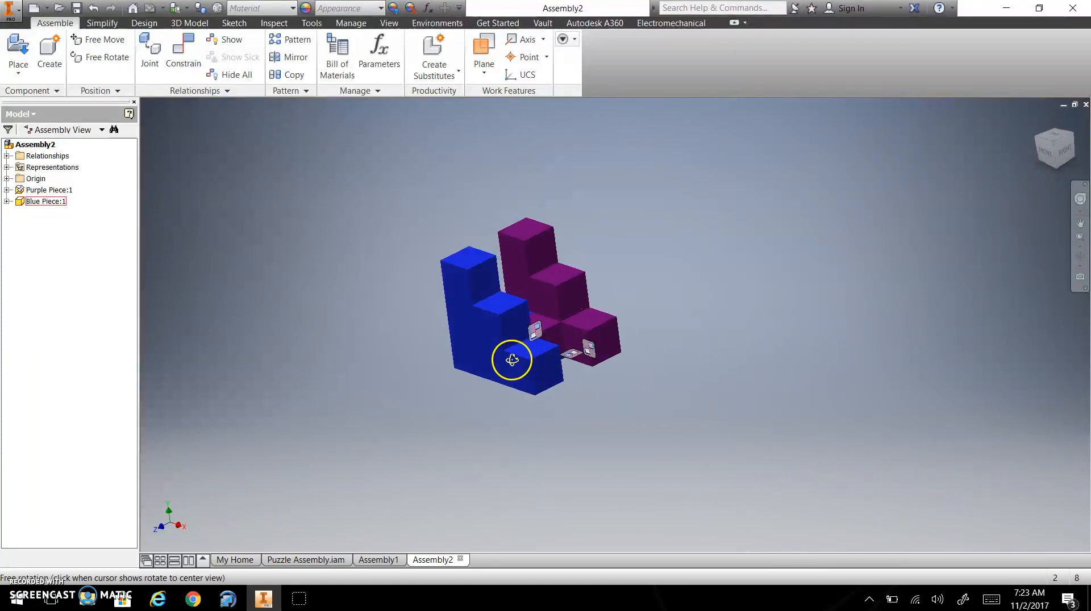
pyautogui.scroll(3, 510, 360)
# Delete all three constraints between the Blue Piece and the Purple Piece.
pyautogui.rightClick(523, 334)
pyautogui.press('Escape')
pyautogui.rightClick(591, 365)
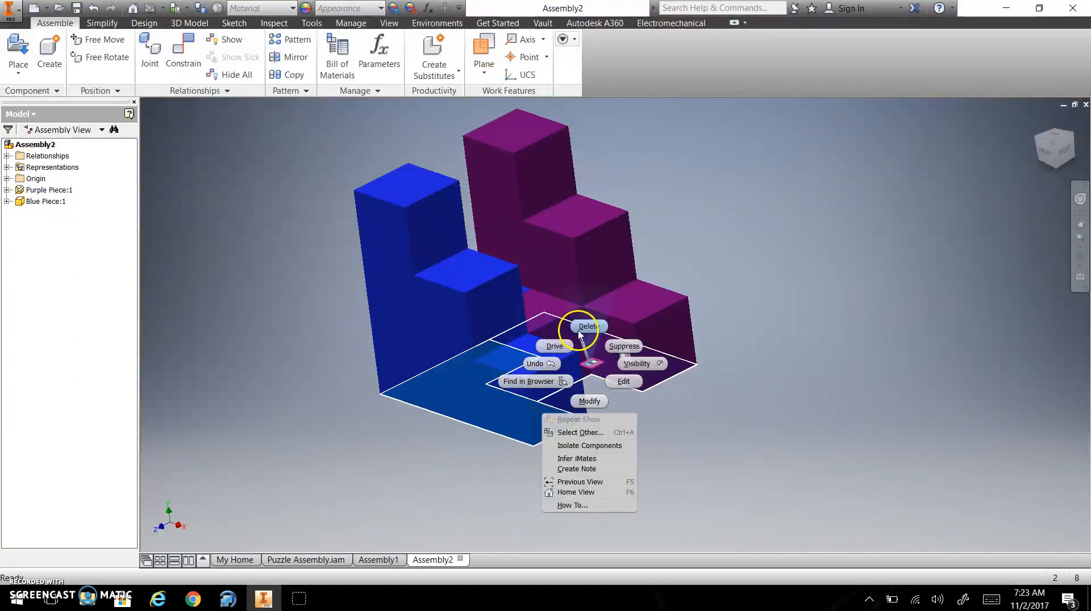
pyautogui.press('Escape')
pyautogui.rightClick(624, 356)
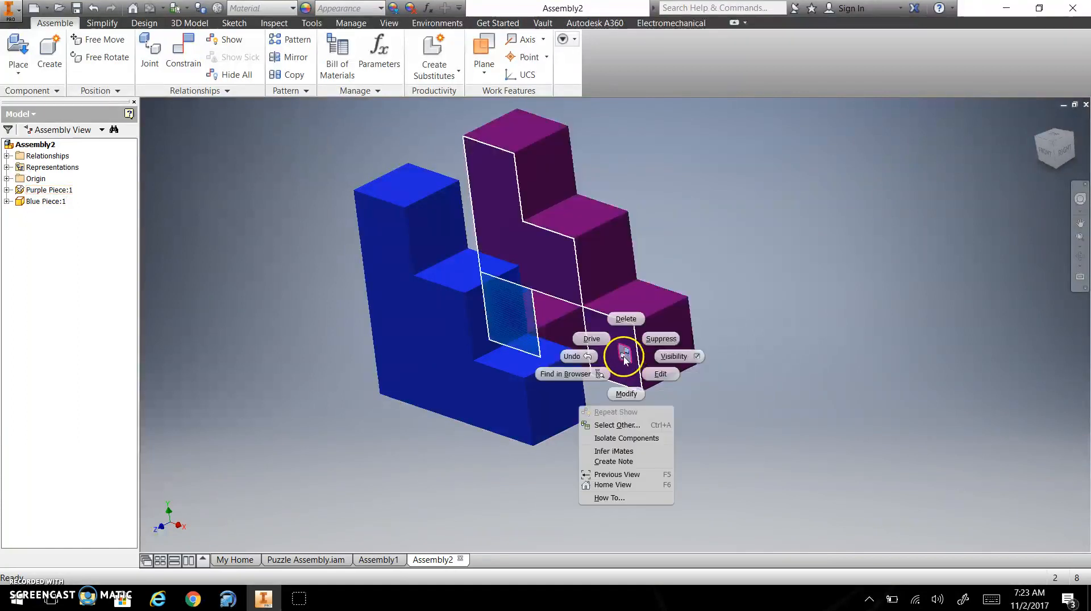
pyautogui.click(621, 321)
# Move the unconstrained Blue Piece clear of the Purple Piece.
pyautogui.scroll(-5, 427, 324)
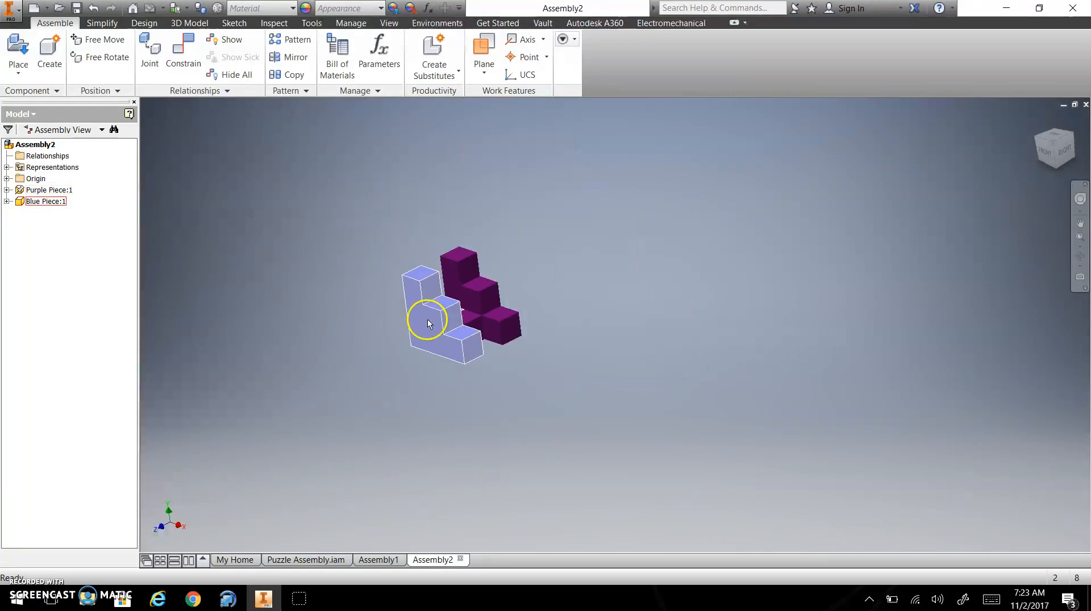
pyautogui.moveTo(430, 311); pyautogui.dragTo(384, 316)
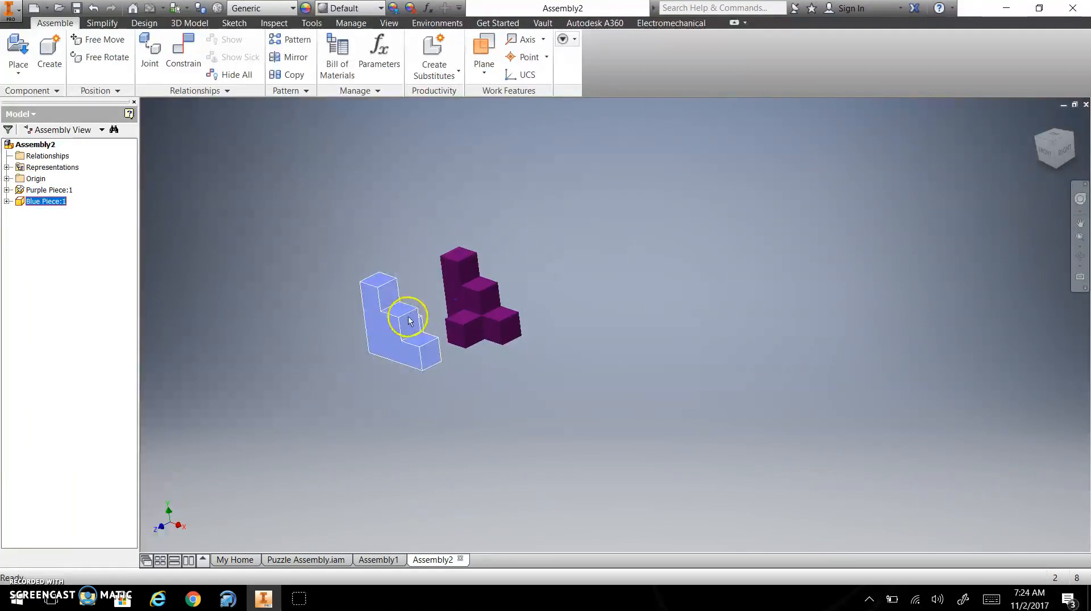
pyautogui.keyDown('shift'); pyautogui.moveTo(470, 319); pyautogui.dragTo(431, 343, button='middle'); pyautogui.keyUp('shift')
# Apply a mate constraint with 0.000 in offset between faces of the Blue and Purple Pieces' protruding cubes.
pyautogui.scroll(5, 434, 336)
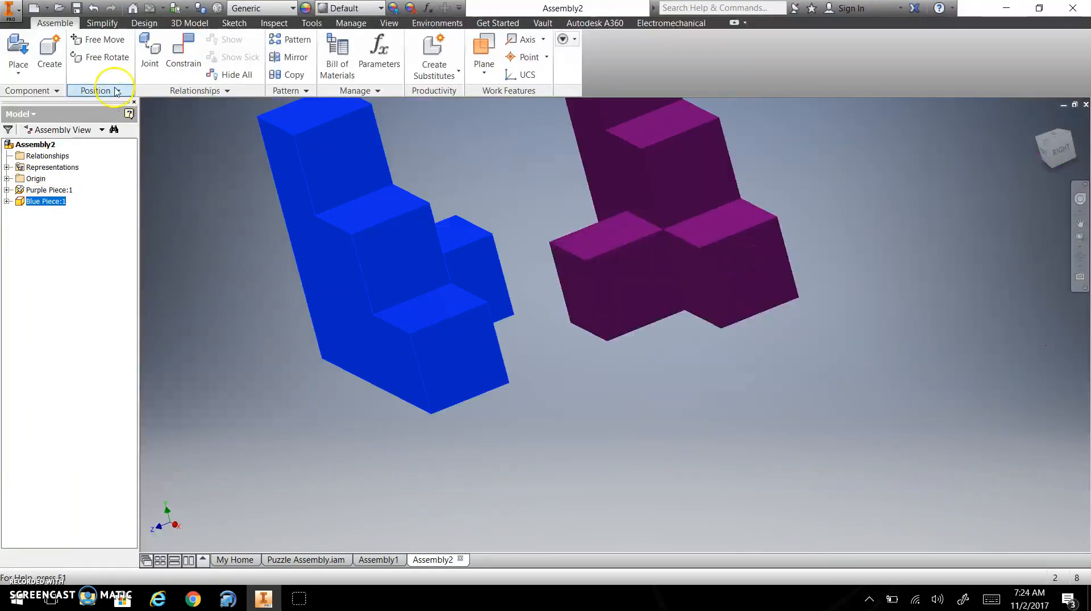
pyautogui.click(191, 61)
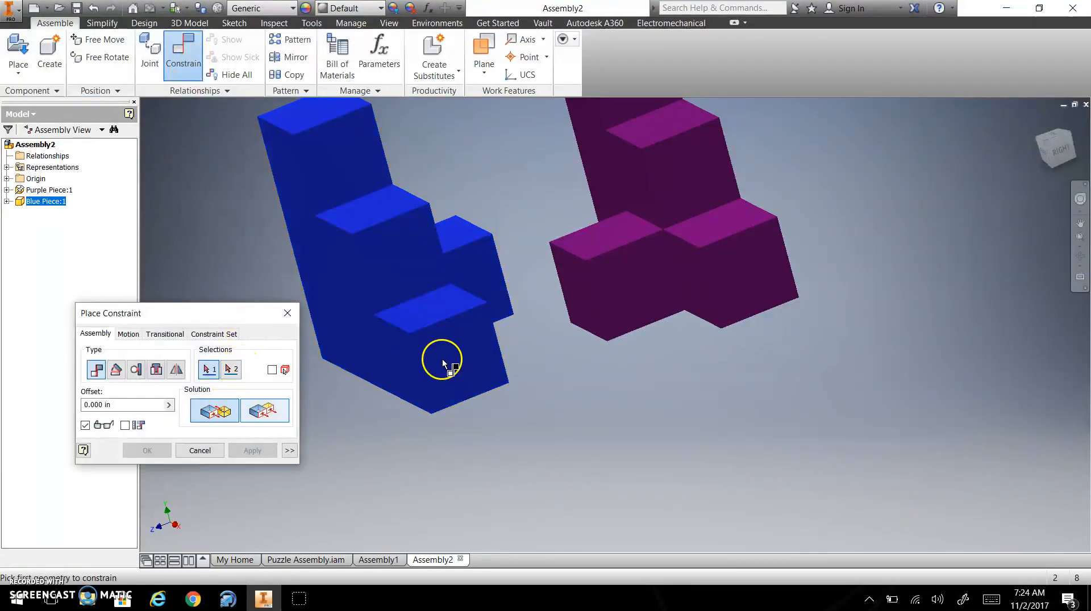
pyautogui.click(499, 285)
pyautogui.scroll(-3, 500, 285)
pyautogui.keyDown('shift'); pyautogui.moveTo(499, 284); pyautogui.dragTo(676, 321, button='middle'); pyautogui.keyUp('shift')
pyautogui.scroll(3, 442, 245)
pyautogui.click(433, 231)
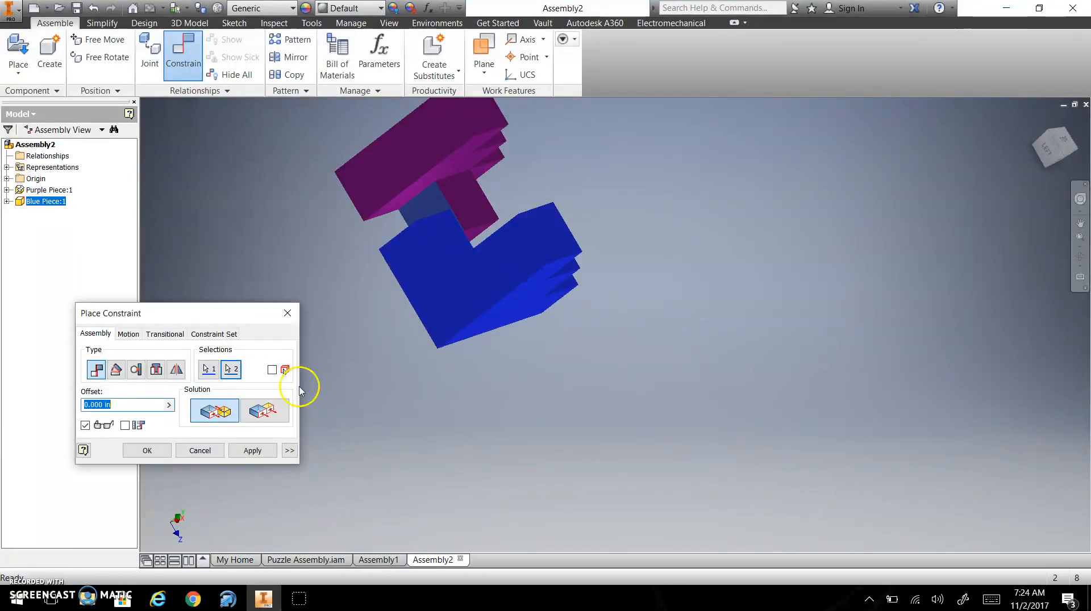
pyautogui.click(252, 450)
# Try to apply another mate constraint with 0.000 in offset between faces of the two protruding cubes, and close the constraint tool.
pyautogui.keyDown('shift'); pyautogui.moveTo(594, 350); pyautogui.dragTo(374, 361, button='middle'); pyautogui.keyUp('shift')
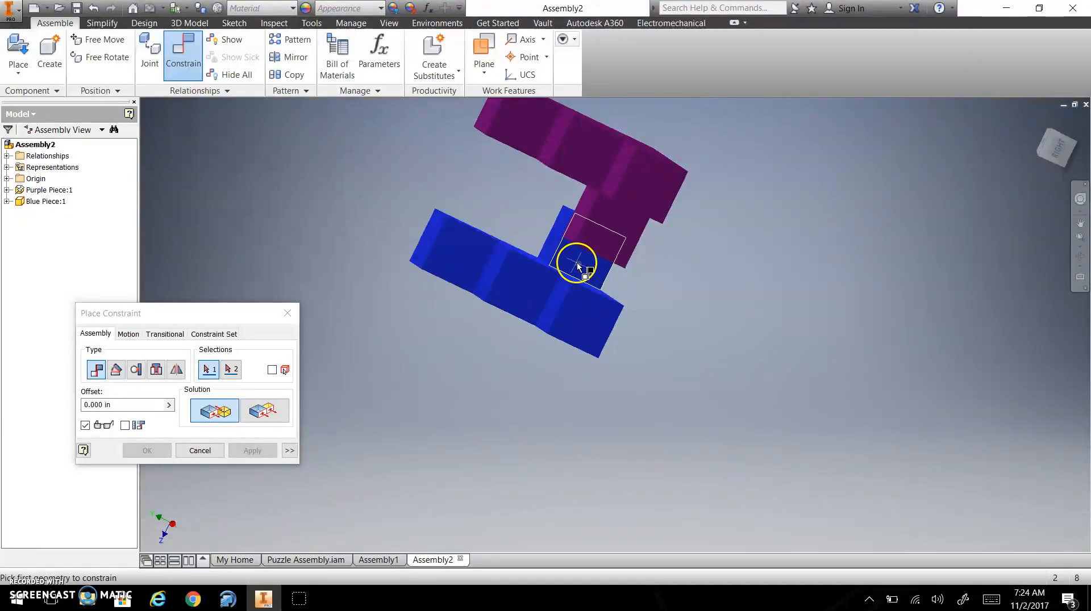
pyautogui.click(578, 266)
pyautogui.click(620, 240)
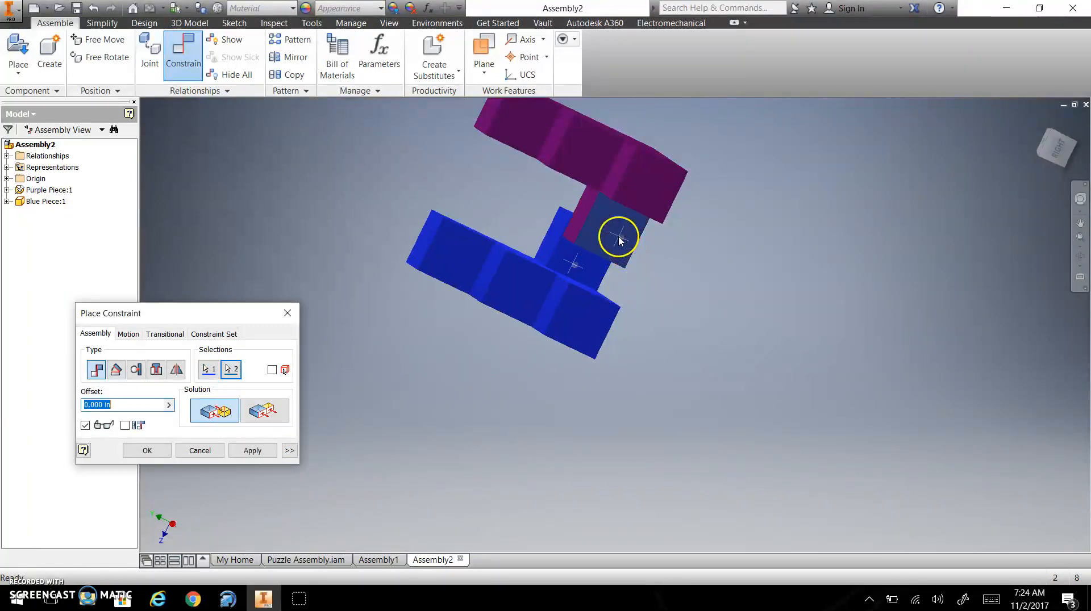
pyautogui.click(253, 451)
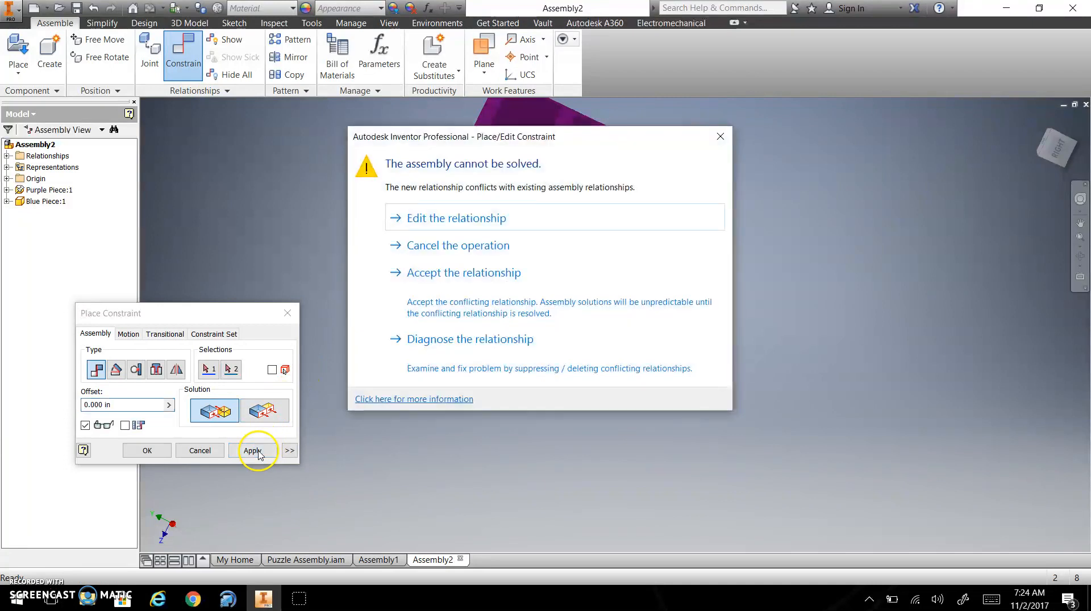
pyautogui.click(720, 137)
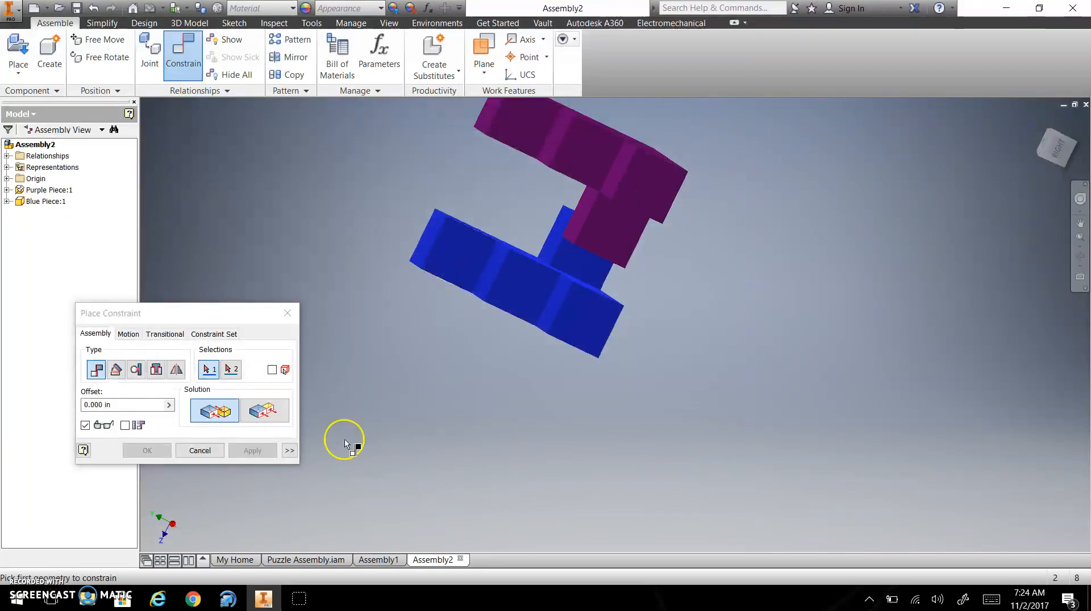
pyautogui.press('Escape')
# Show the Blue Piece's relationships and delete the mate constraint between the two protruding cubes.
pyautogui.rightClick(531, 297)
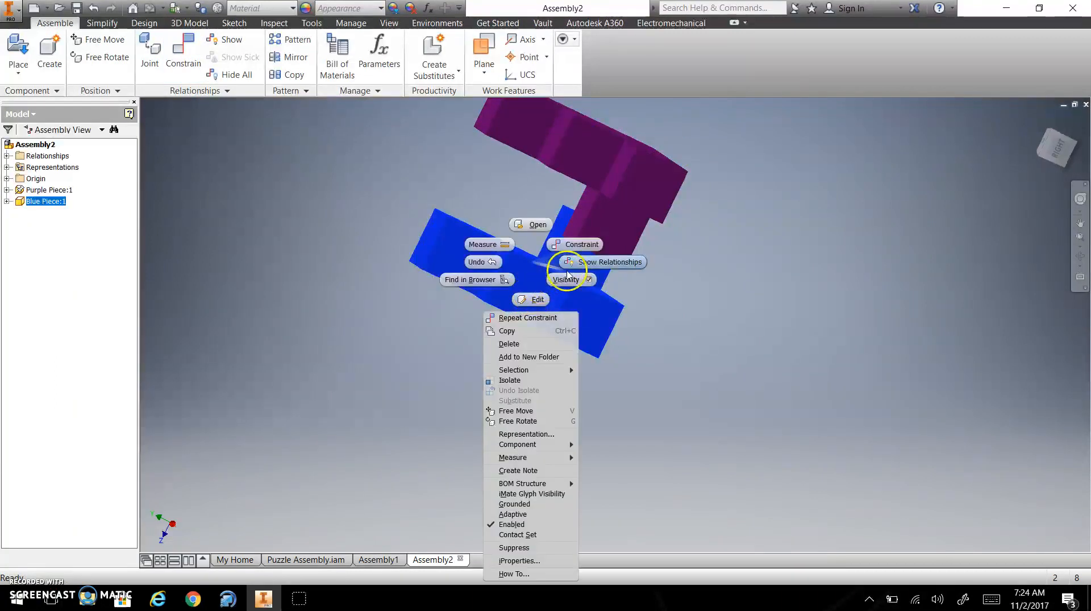
pyautogui.click(583, 265)
pyautogui.rightClick(605, 216)
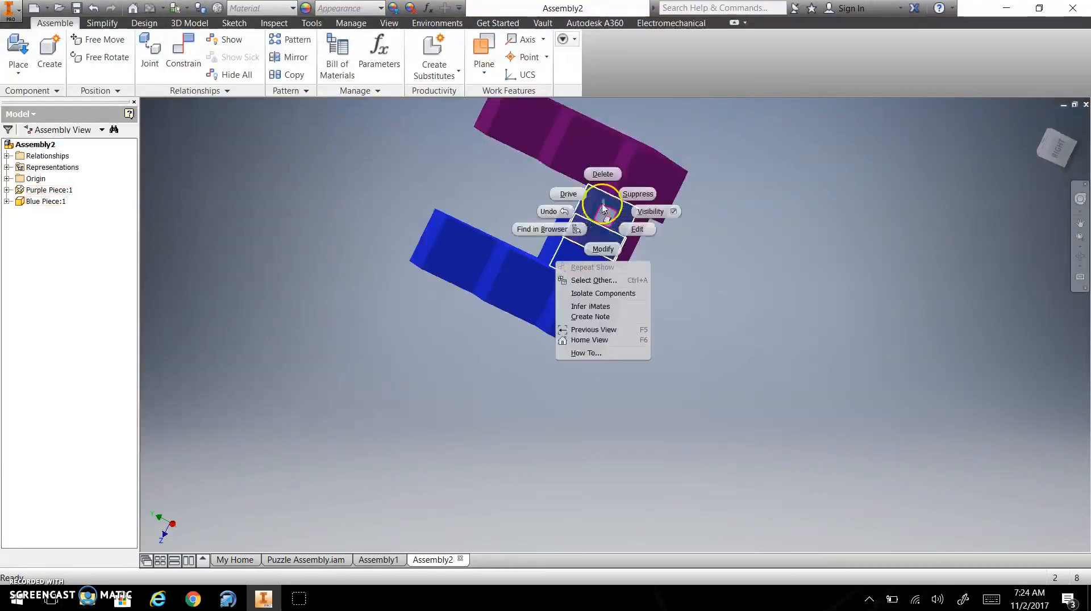
pyautogui.click(609, 179)
pyautogui.keyDown('shift'); pyautogui.moveTo(562, 352); pyautogui.dragTo(598, 351, button='middle'); pyautogui.keyUp('shift')
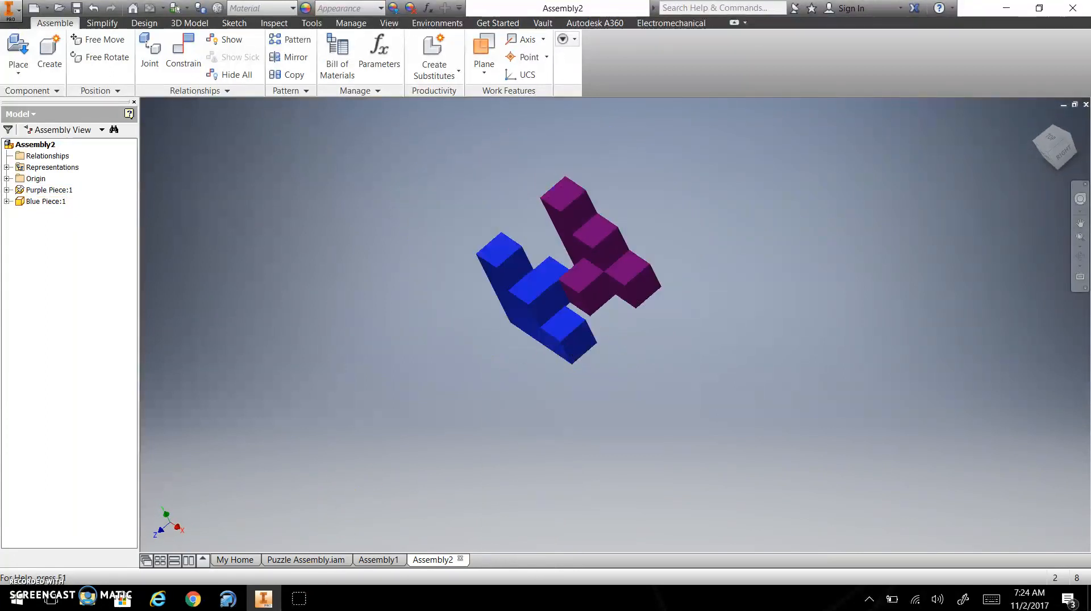